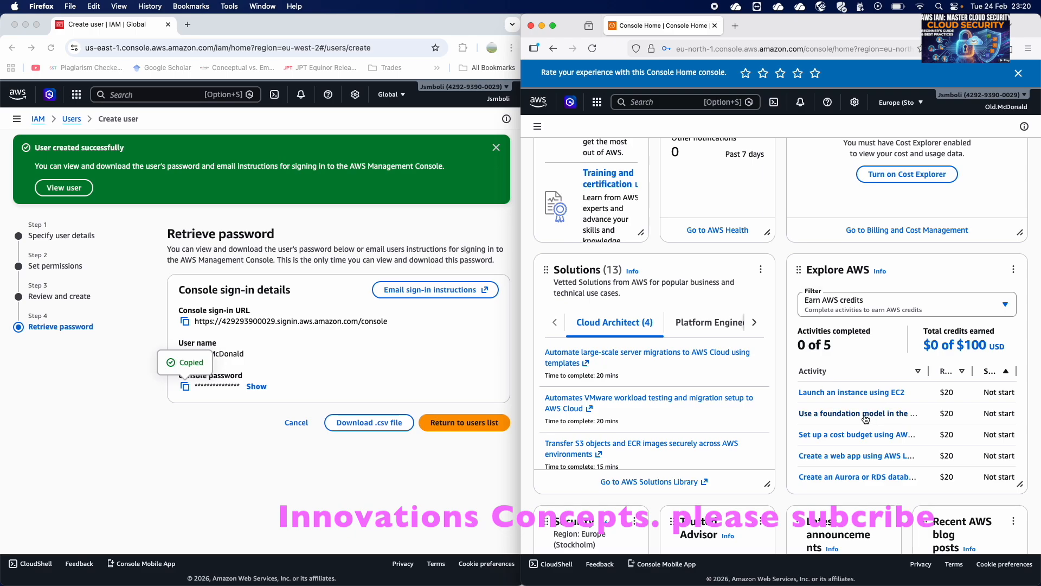
Step: Examine the Console Home widgets available to the IAM user, from Recently visited and AWS Health down to Security and Trusted Advisor
scroll(729, 338, up, 3)
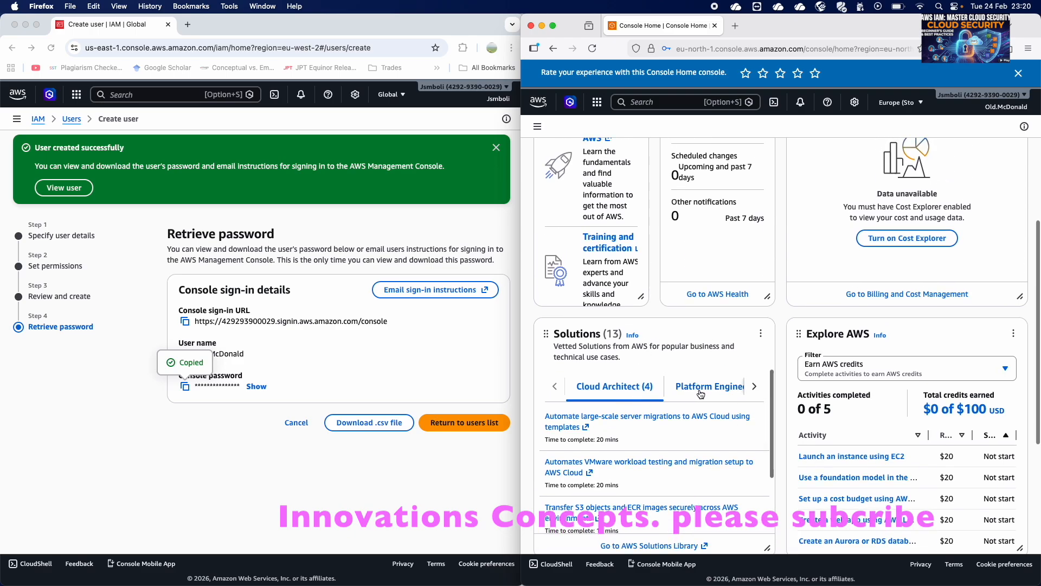
scroll(708, 395, right, 3)
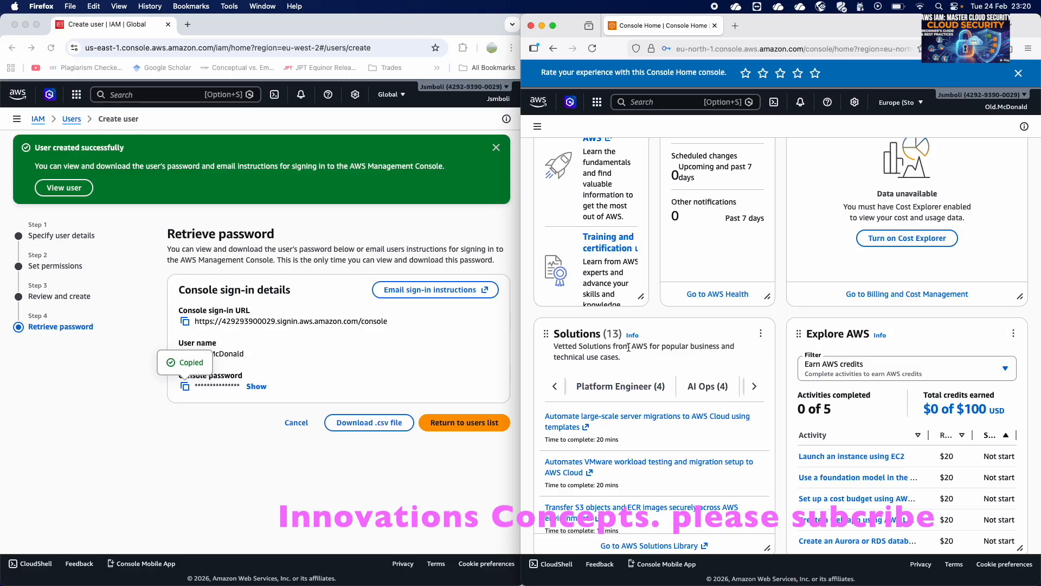
scroll(629, 352, up, 5)
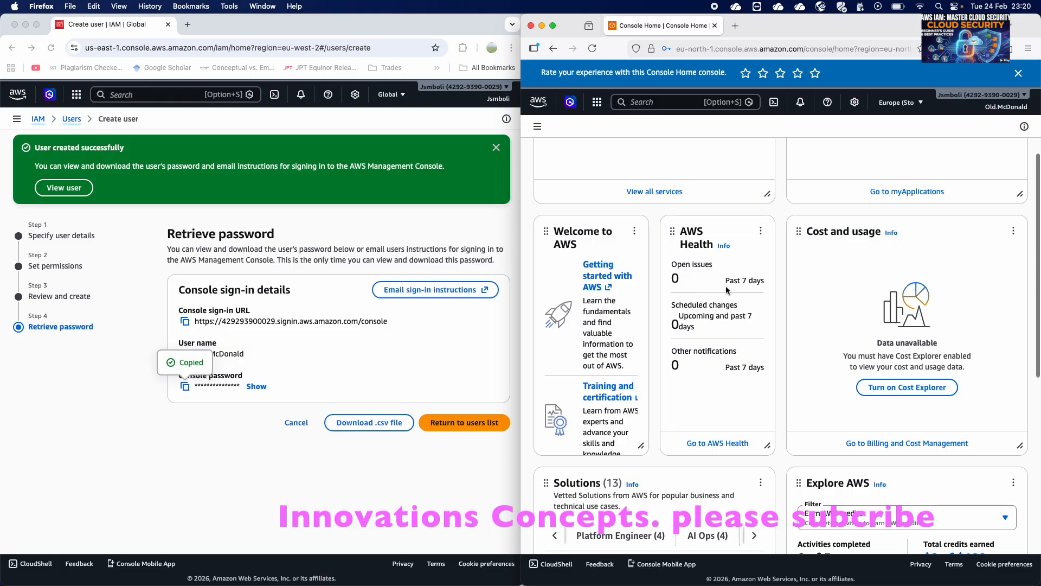
scroll(740, 285, up, 2)
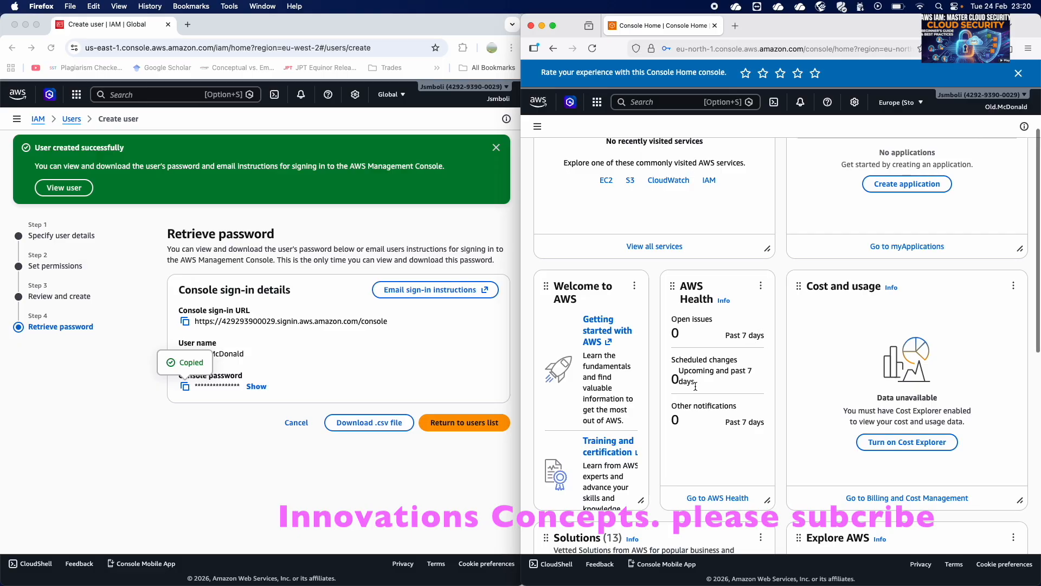
scroll(745, 364, up, 4)
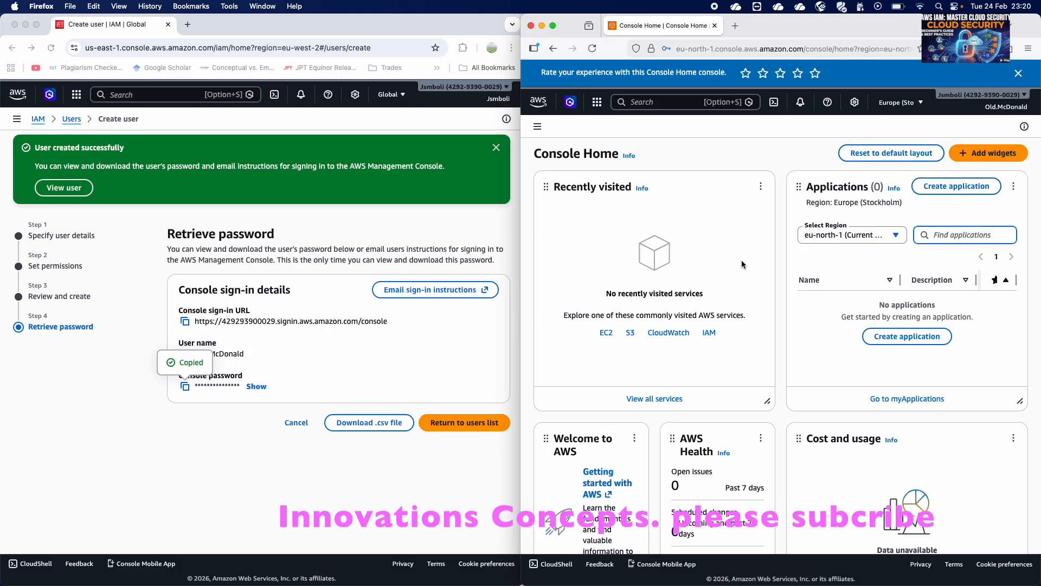
scroll(742, 264, down, 3)
scroll(741, 263, down, 7)
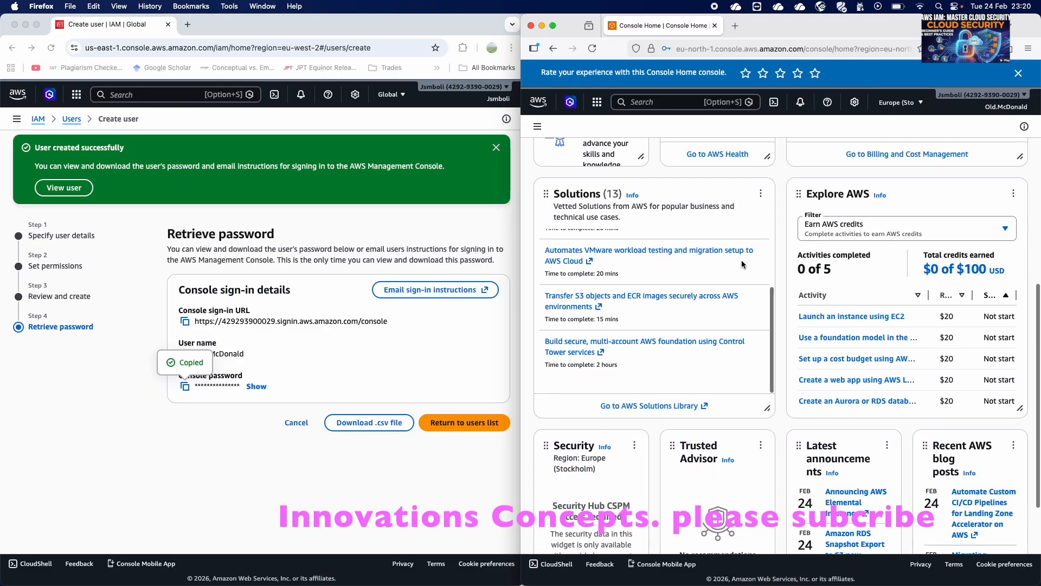
scroll(783, 369, down, 4)
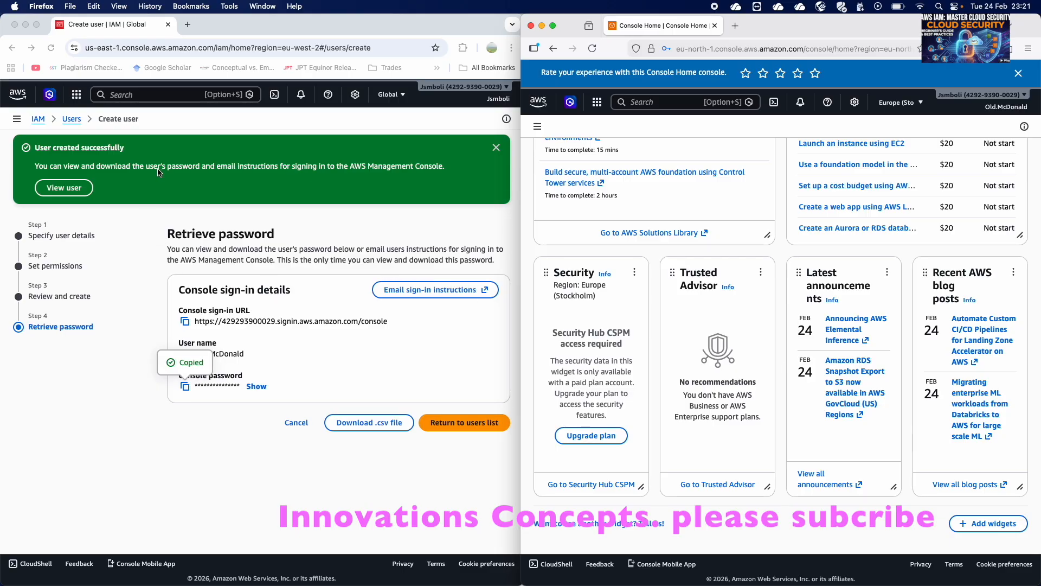
Step: Open the developers user group in IAM and review the permissions policies of its member user
click(64, 188)
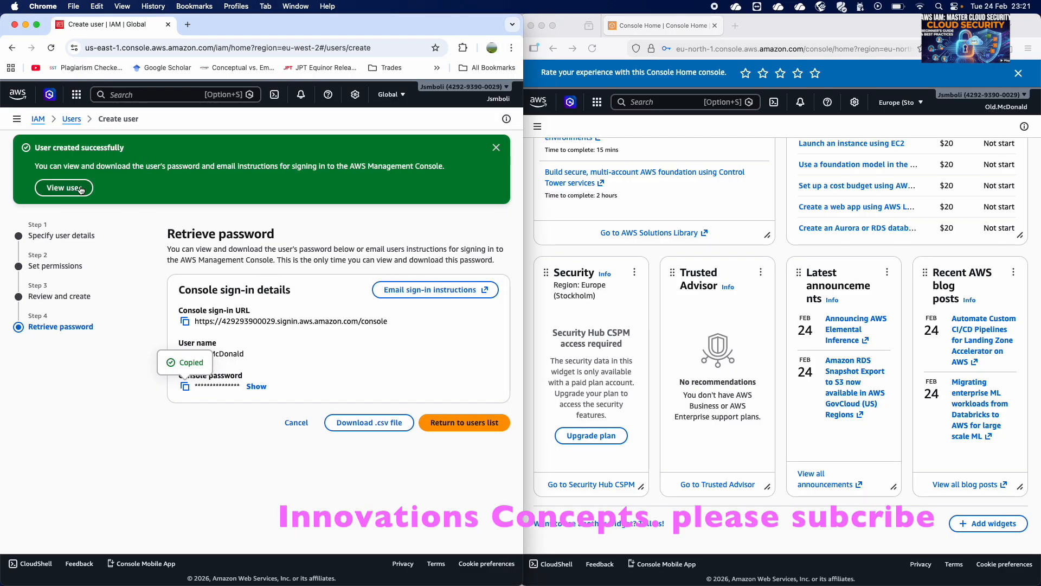
click(38, 119)
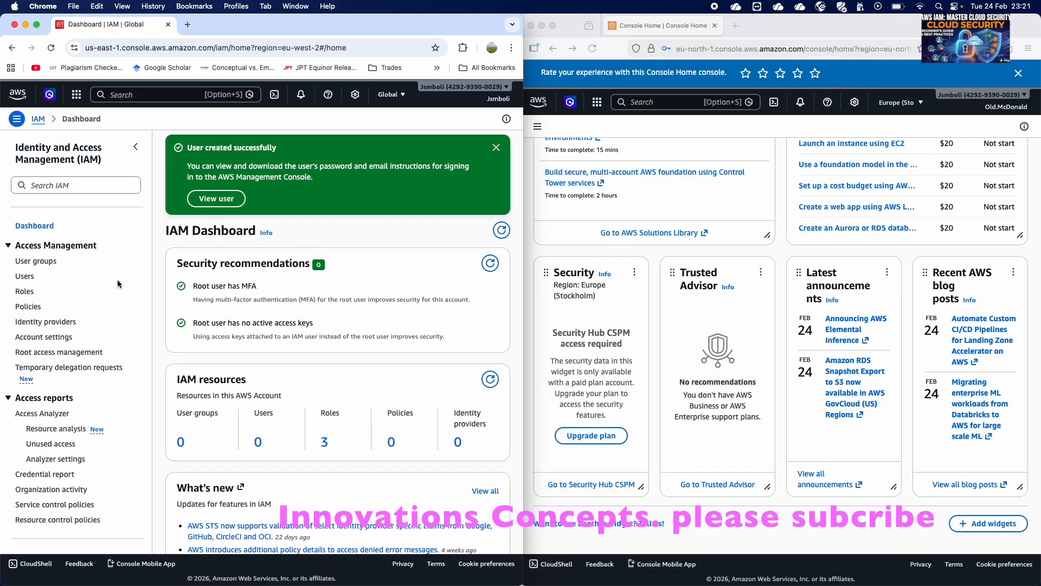
click(34, 263)
click(208, 249)
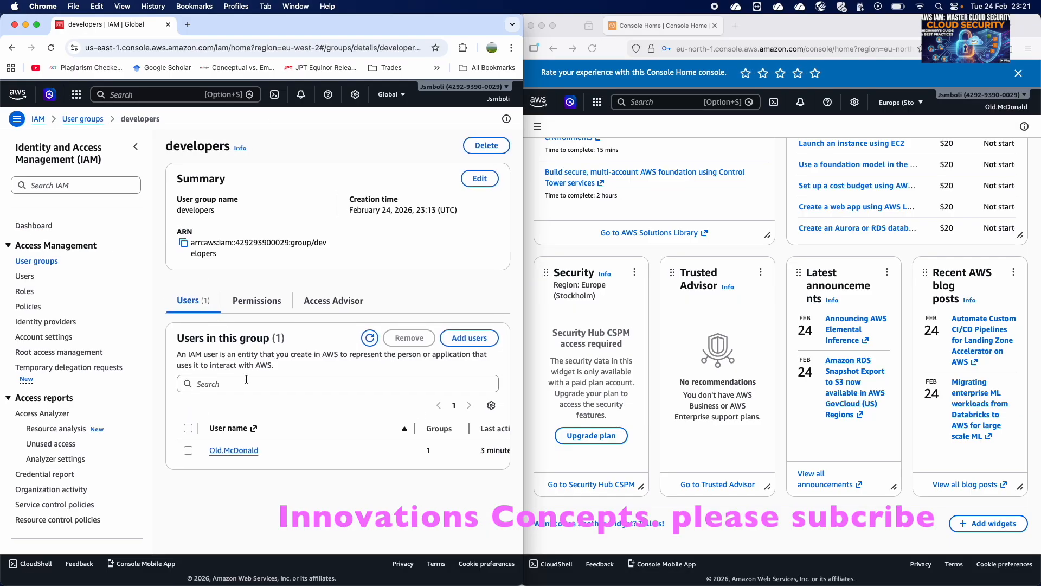
click(243, 451)
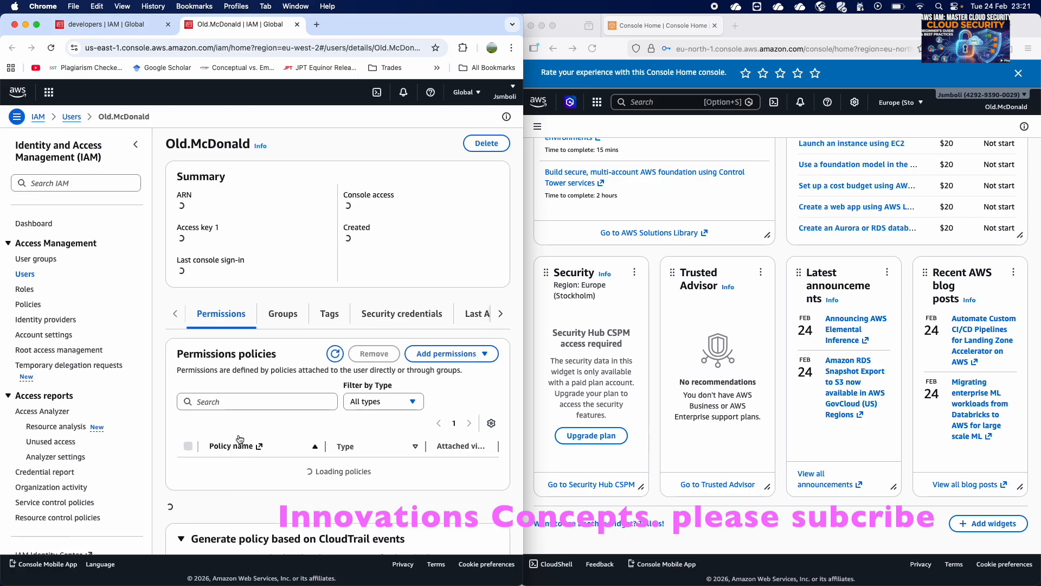
scroll(278, 252, down, 5)
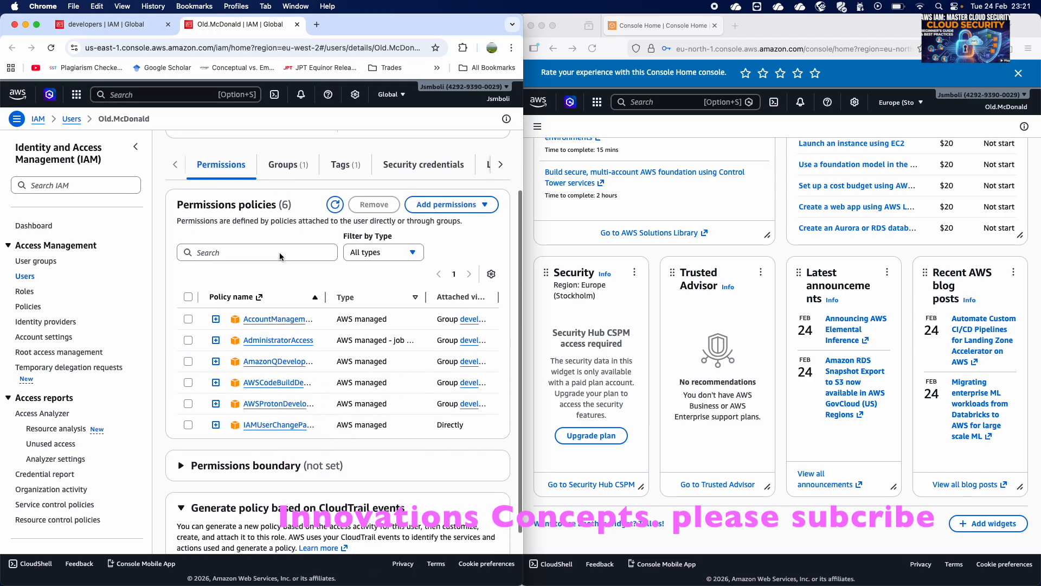
scroll(283, 286, up, 5)
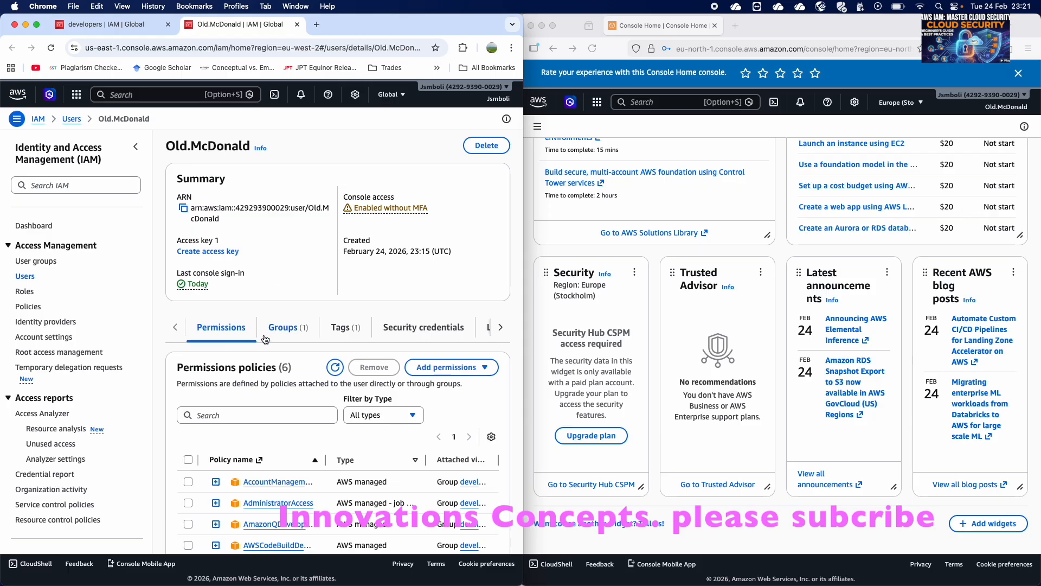
Step: Review the user's tags and security credentials, including console sign-in, MFA, access keys and Amazon Bedrock API keys
click(343, 332)
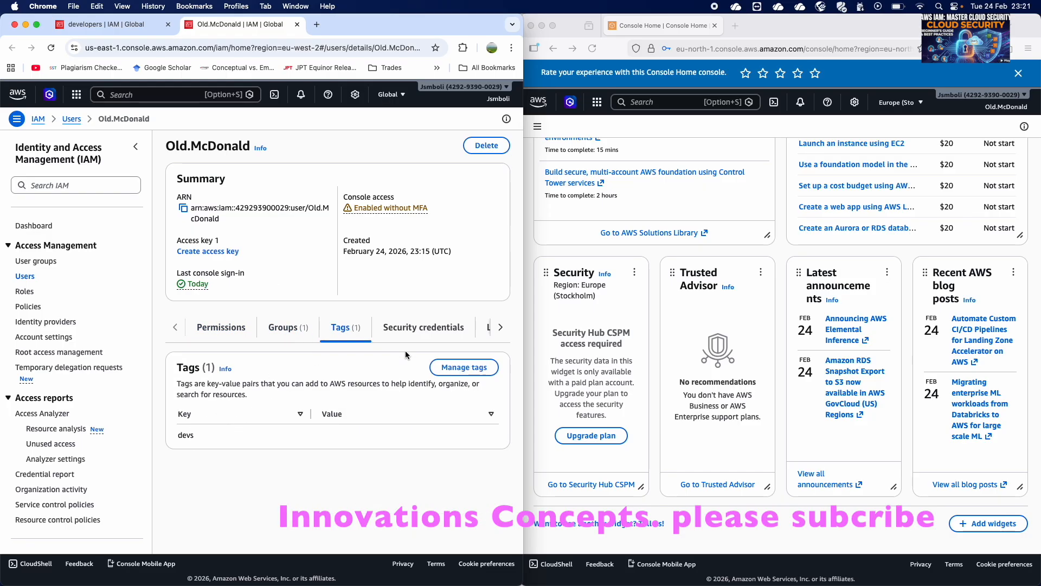
click(415, 332)
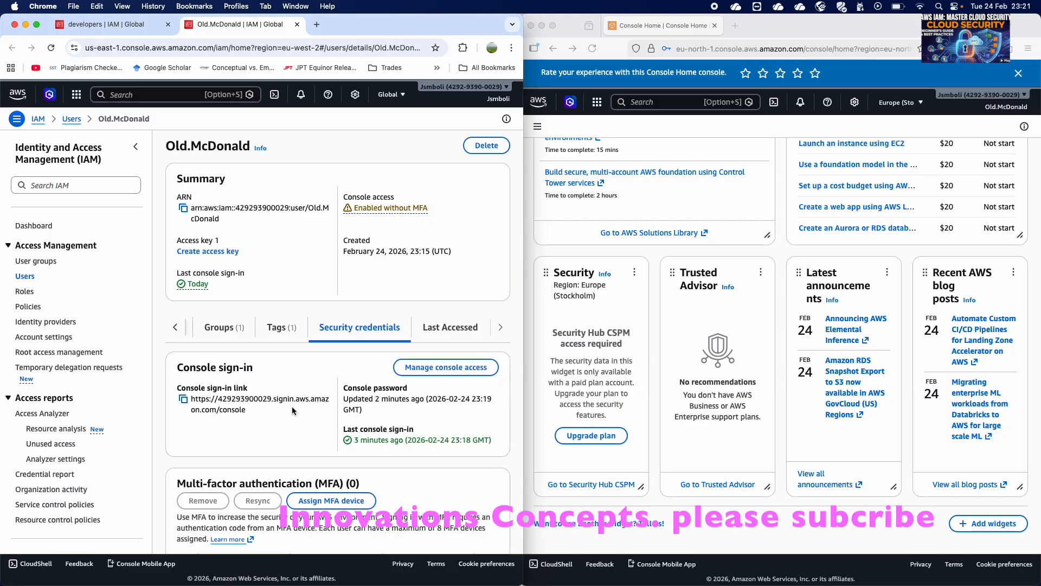
scroll(306, 409, down, 1)
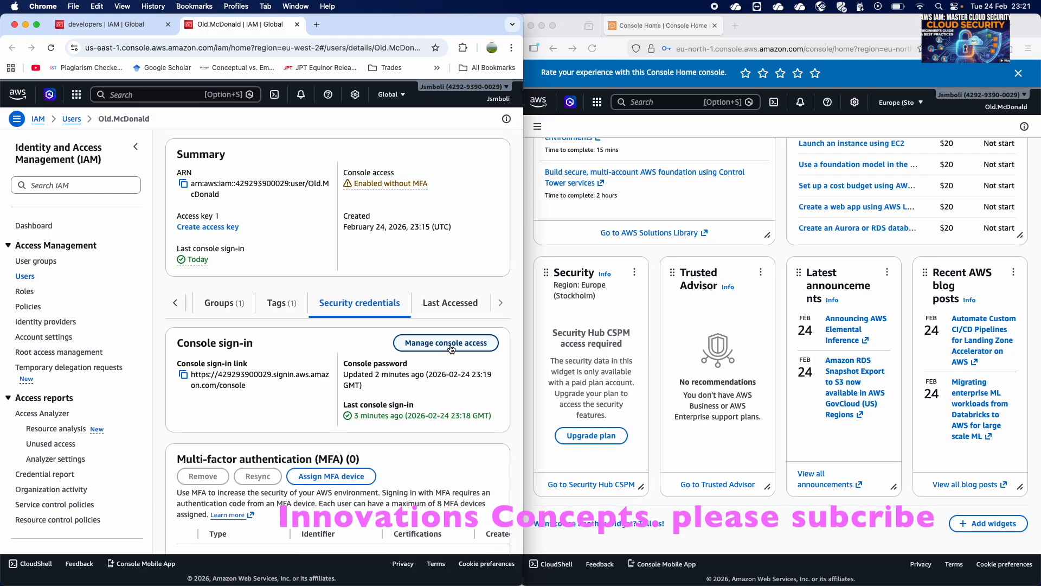
scroll(450, 350, down, 1)
scroll(450, 348, down, 8)
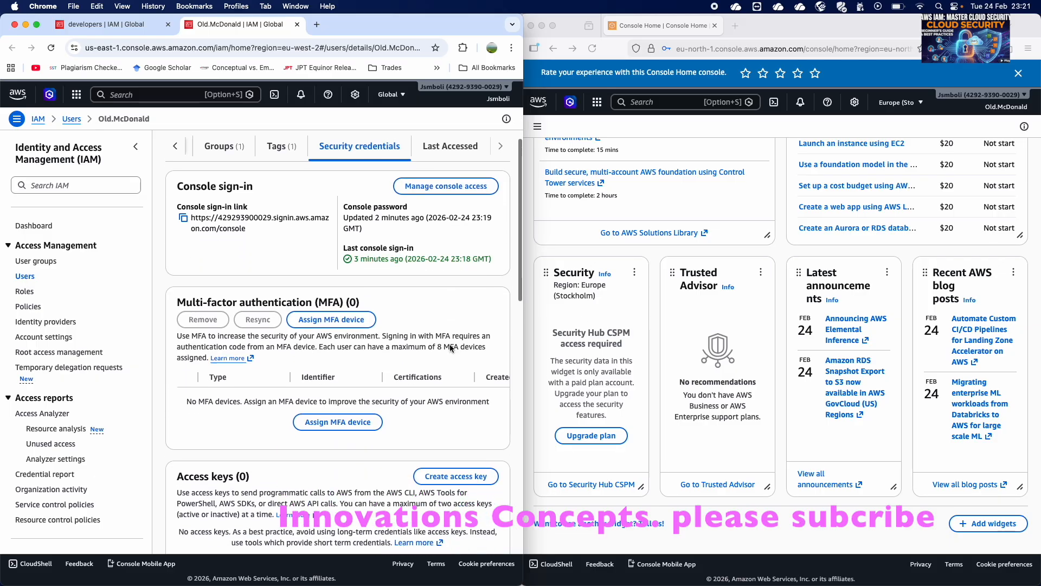
scroll(450, 348, down, 4)
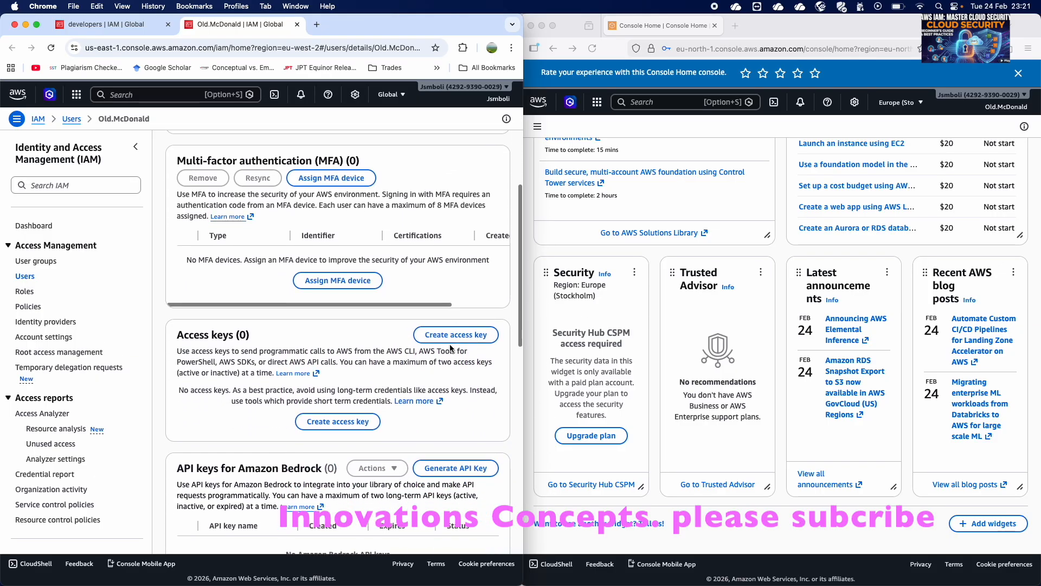
scroll(325, 342, down, 2)
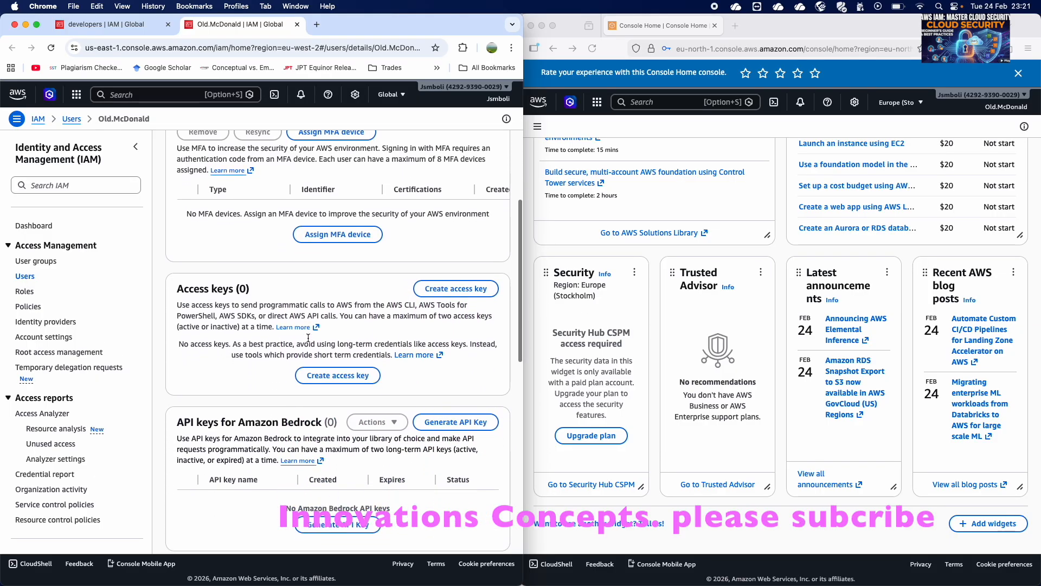
scroll(308, 337, down, 5)
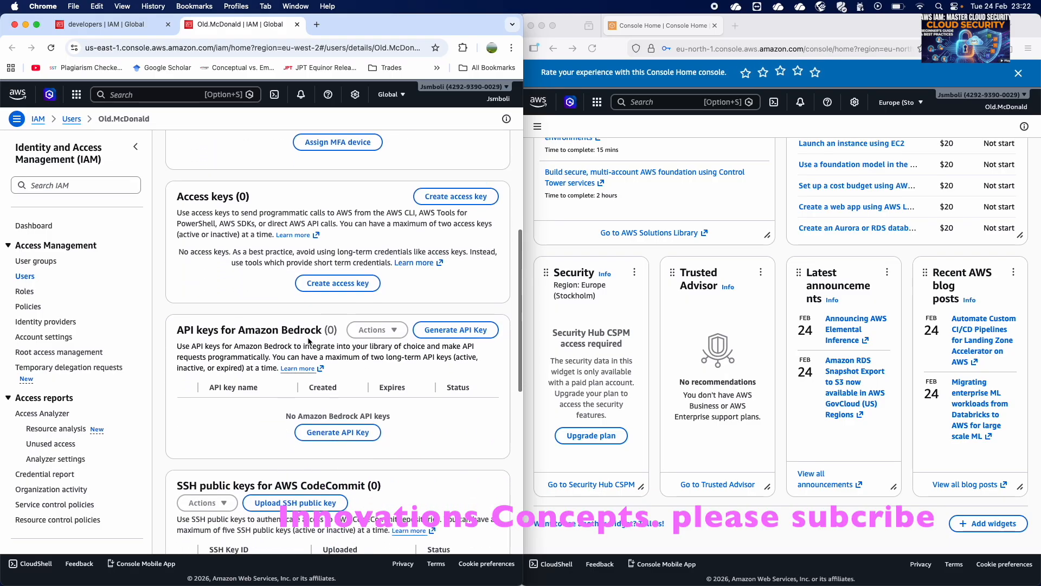
scroll(308, 341, up, 10)
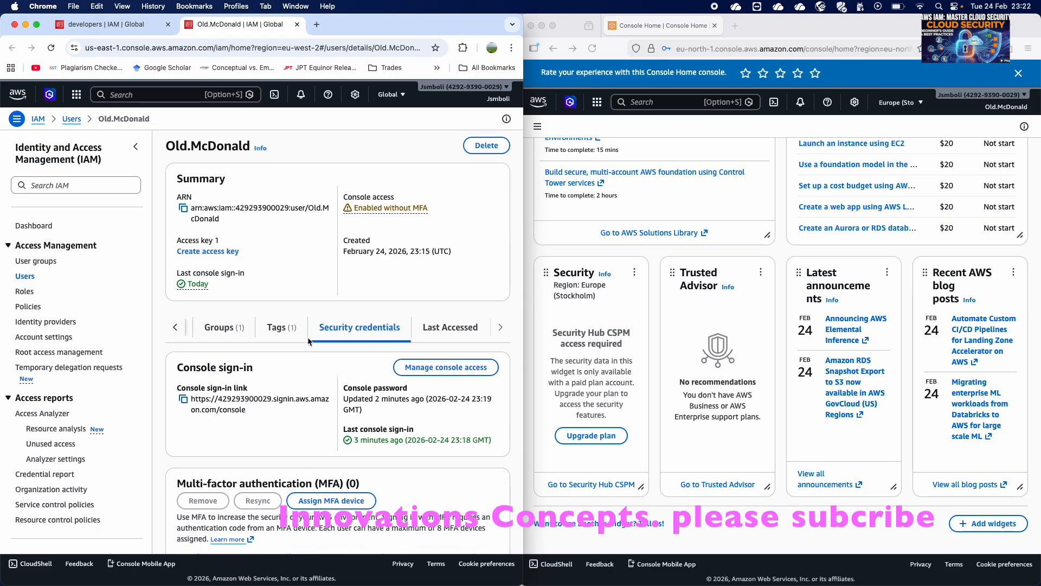
Step: Reopen the user's details from the IAM users list and view the MFA recommendation for its console access
click(36, 280)
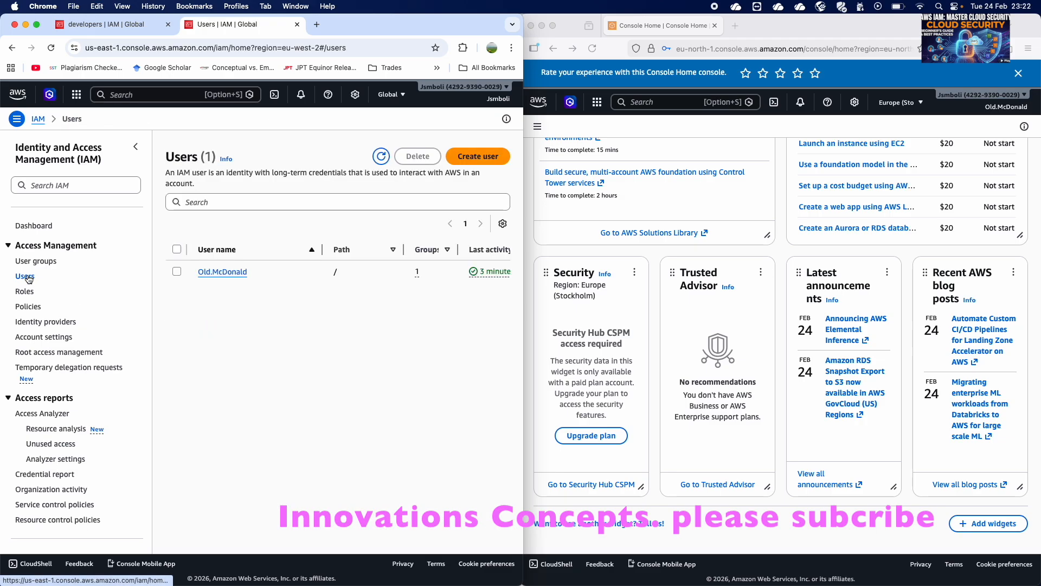
click(225, 272)
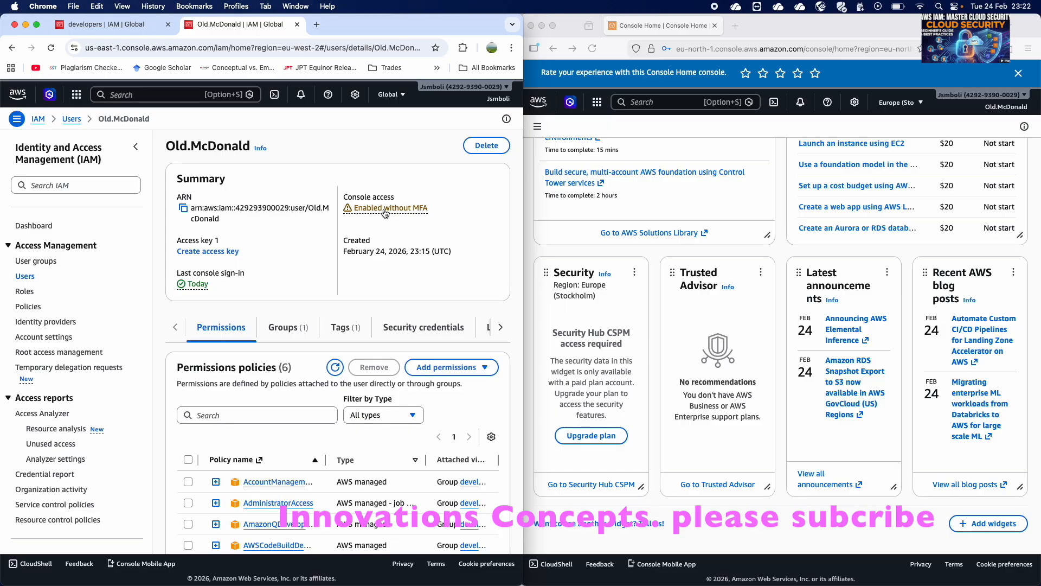
click(378, 213)
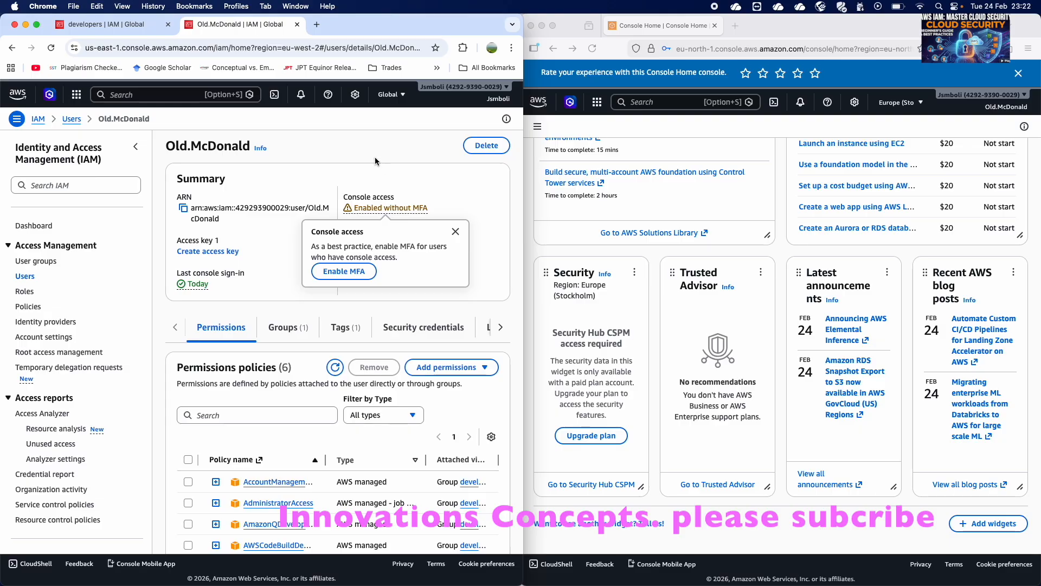
click(349, 127)
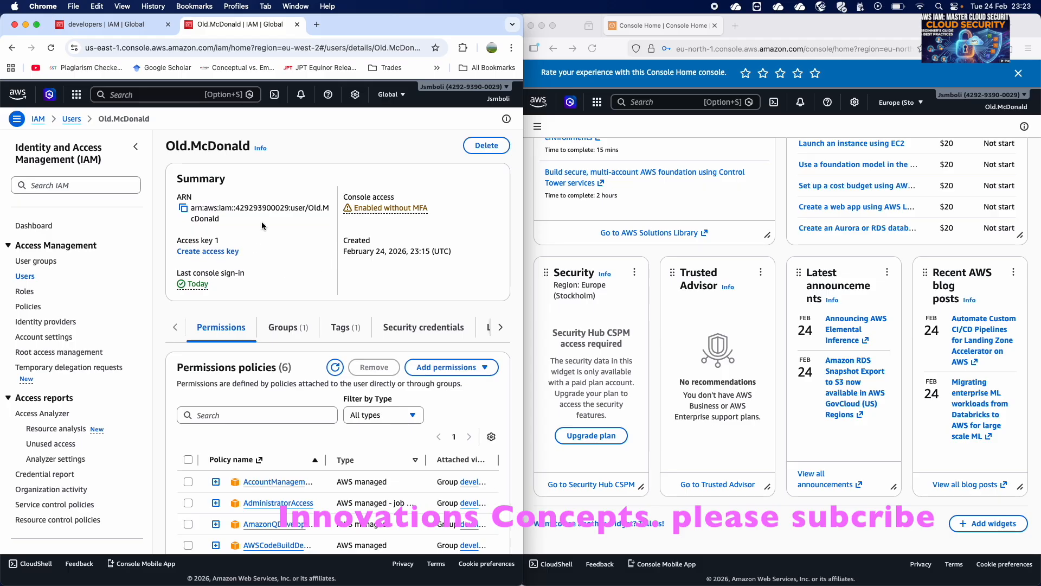
Step: Select the account management and Amazon Q developer policies in the user's permissions, leaving AdministratorAccess deselected
scroll(262, 224, down, 2)
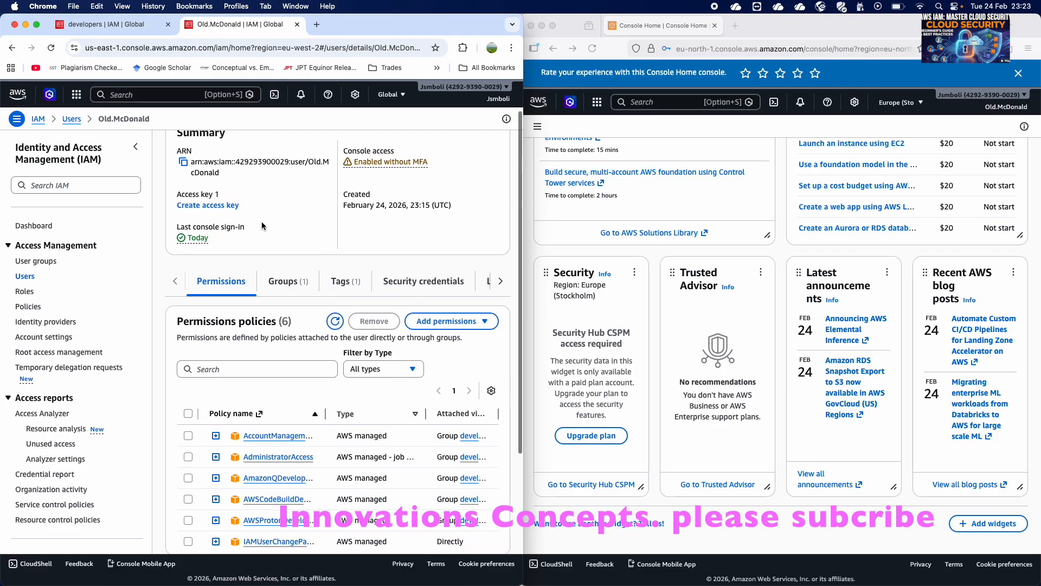
scroll(261, 221, down, 6)
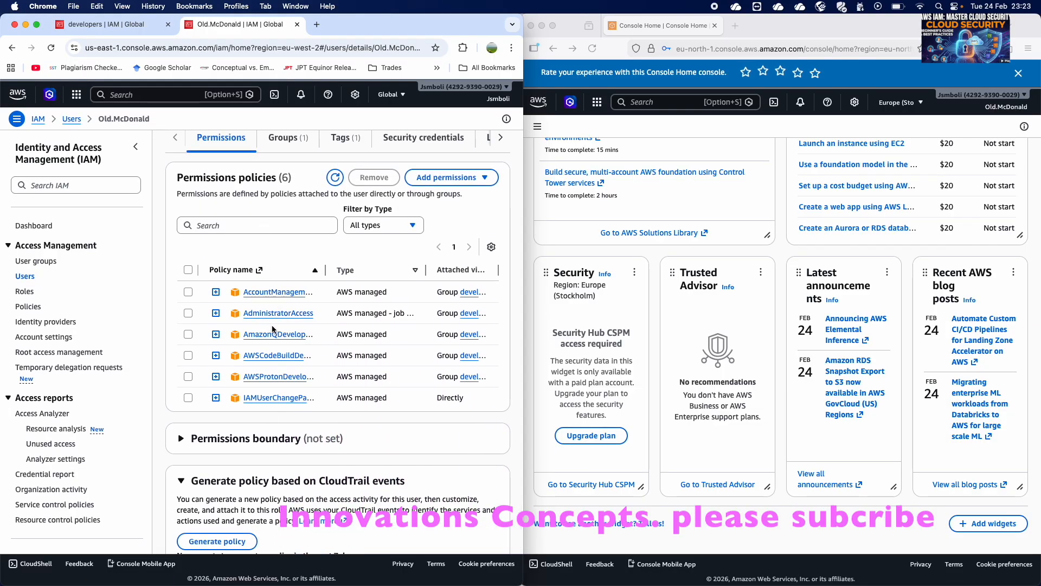
click(189, 292)
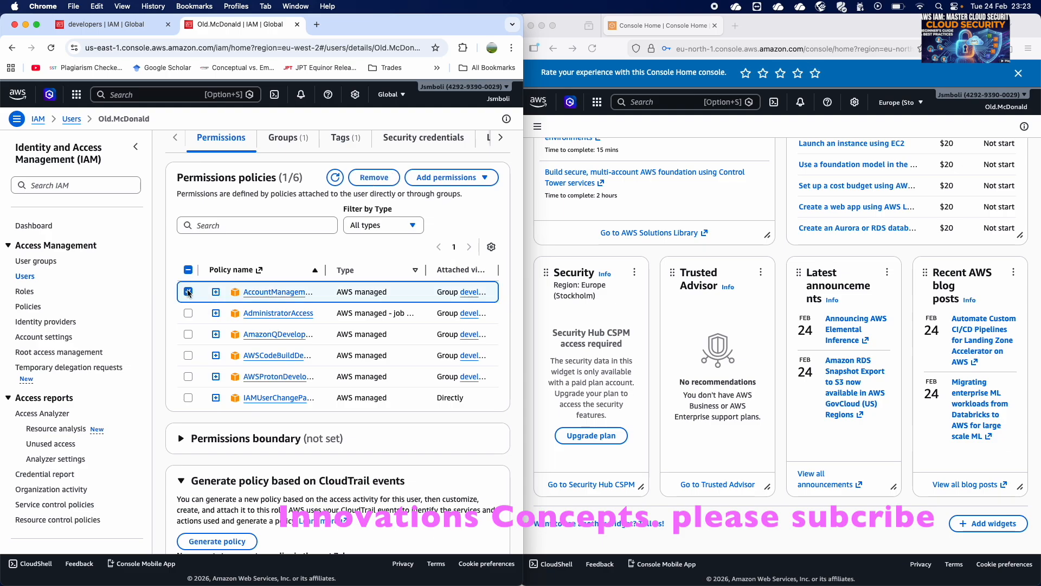
click(203, 311)
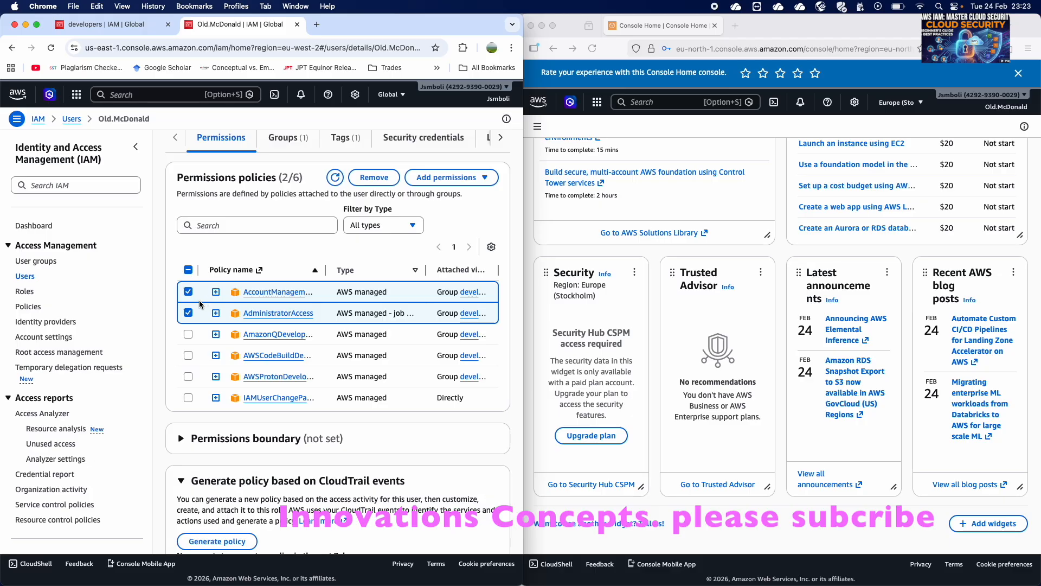
click(188, 335)
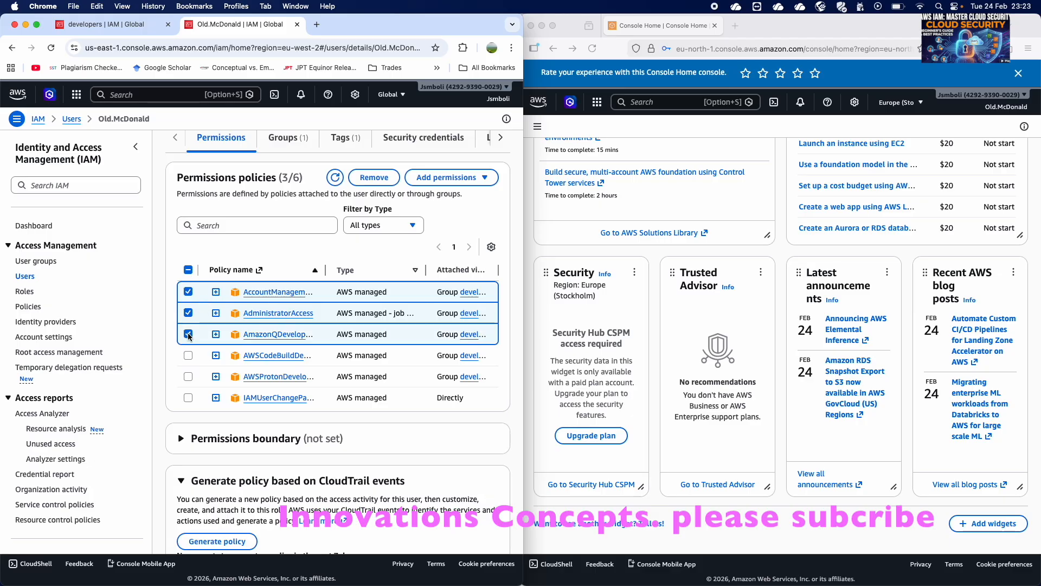
click(188, 314)
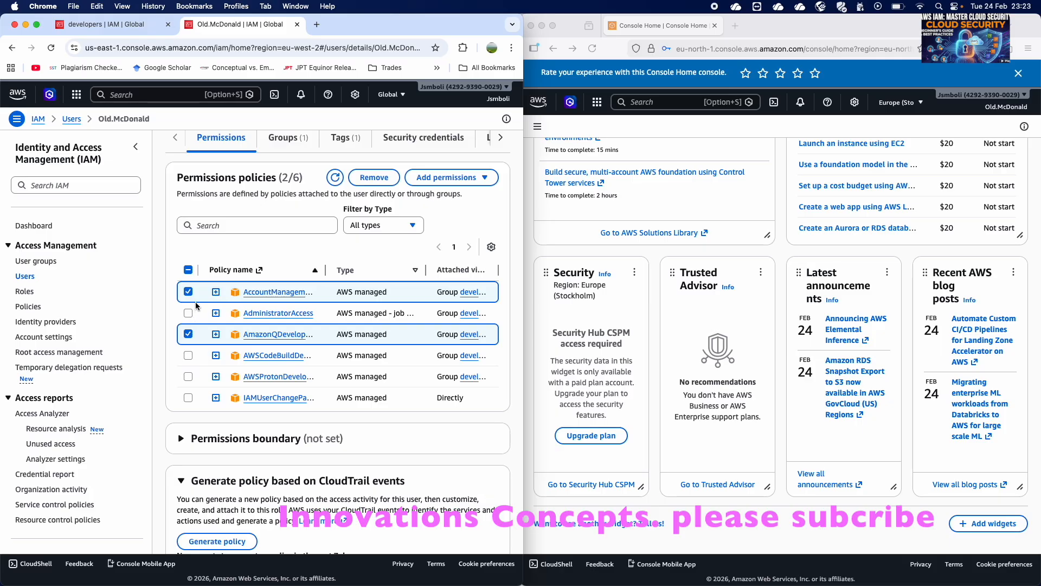
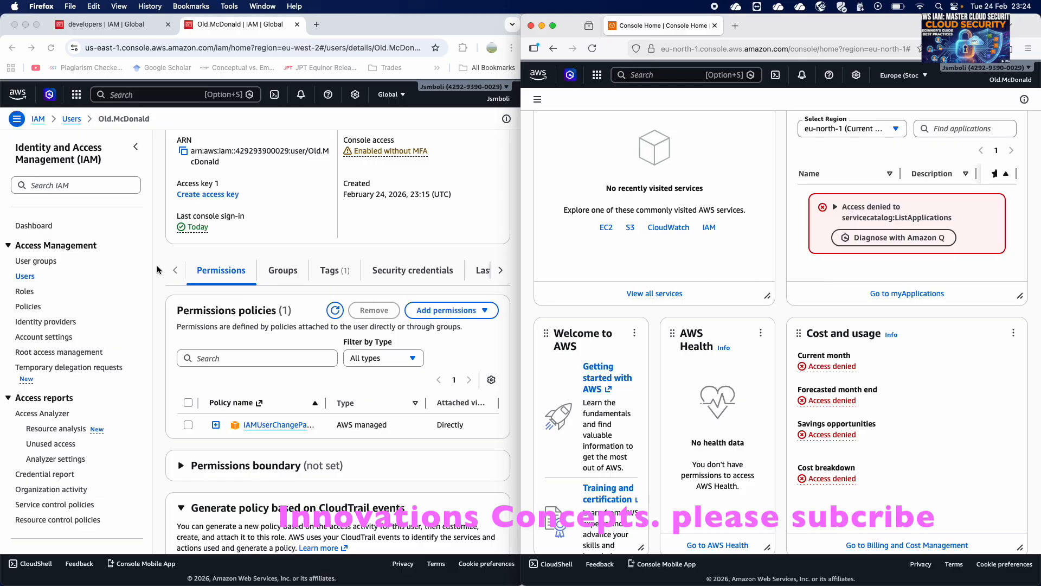
Step: Reopen the user's details from the IAM users list and check the remaining permissions policies
click(25, 278)
click(24, 277)
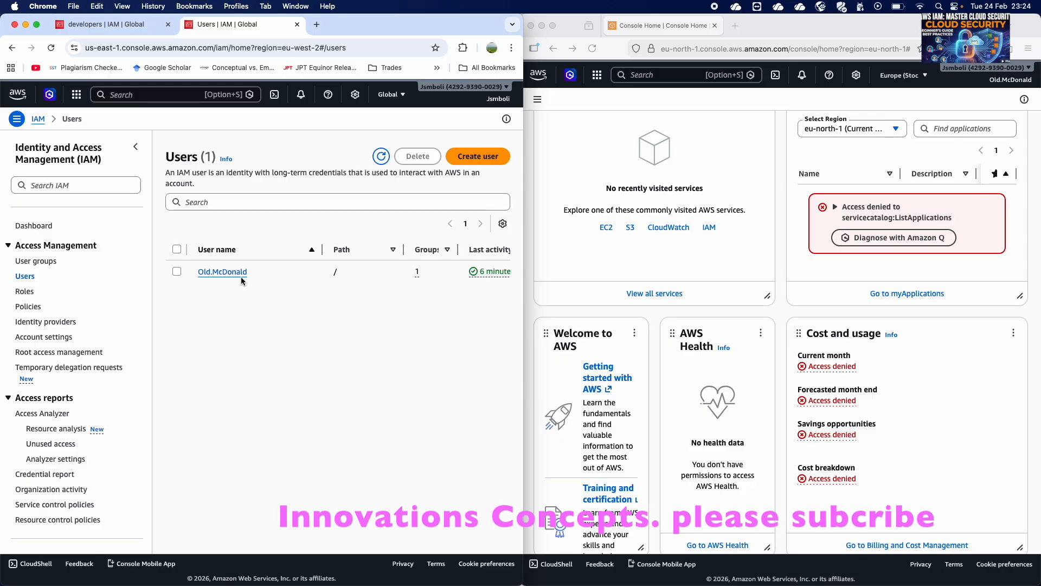
click(231, 272)
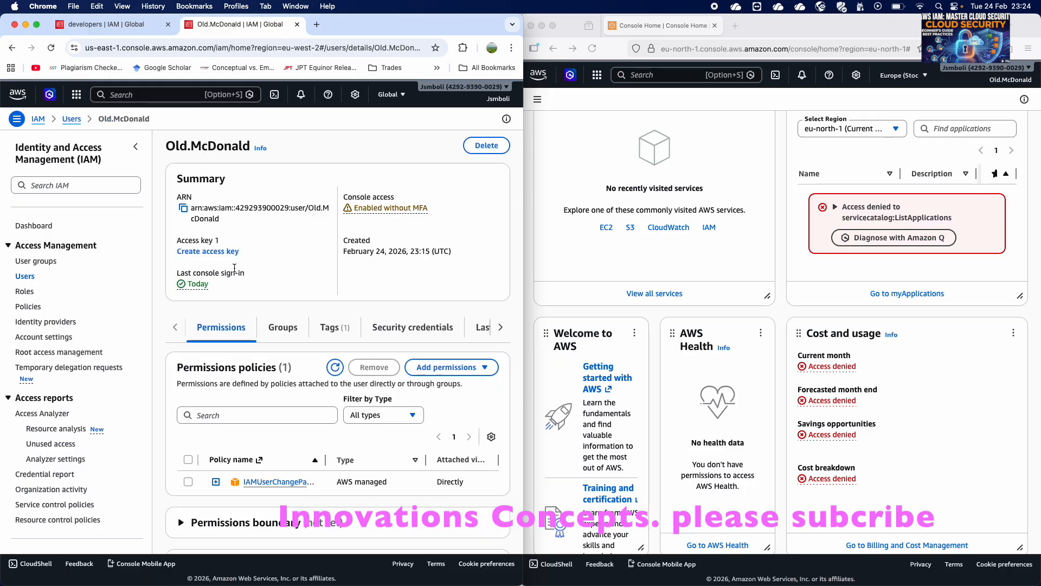
scroll(272, 304, down, 2)
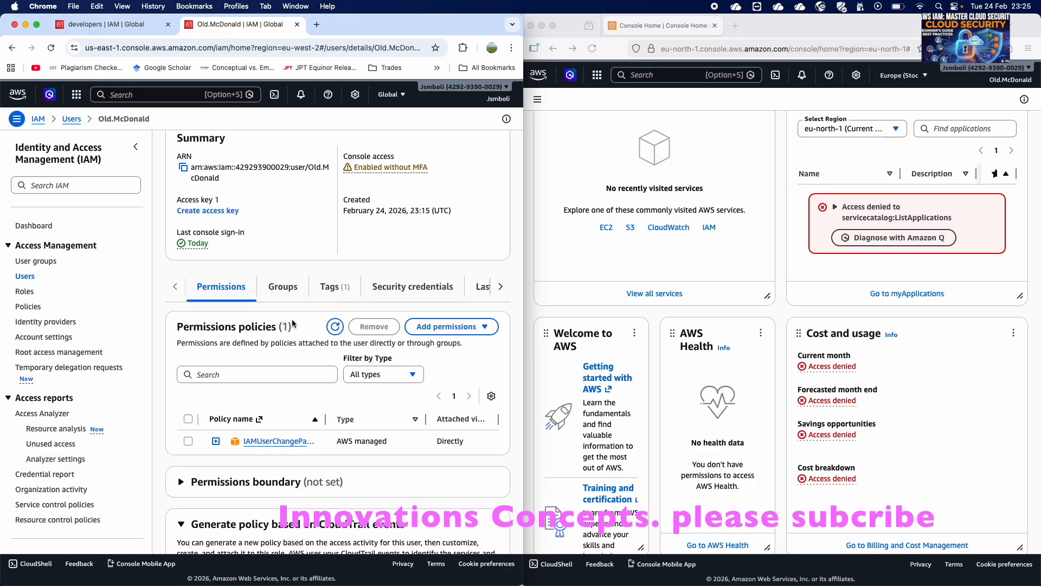
Step: Open the IAMUserChangePassword policy attached to the user and view the permissions it defines
scroll(292, 323, down, 2)
click(277, 403)
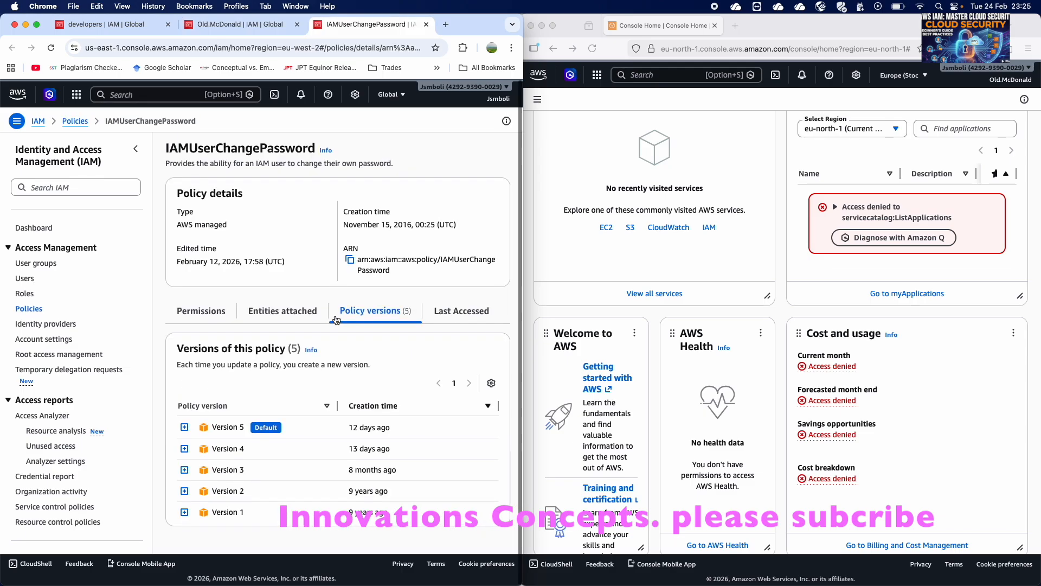
click(205, 309)
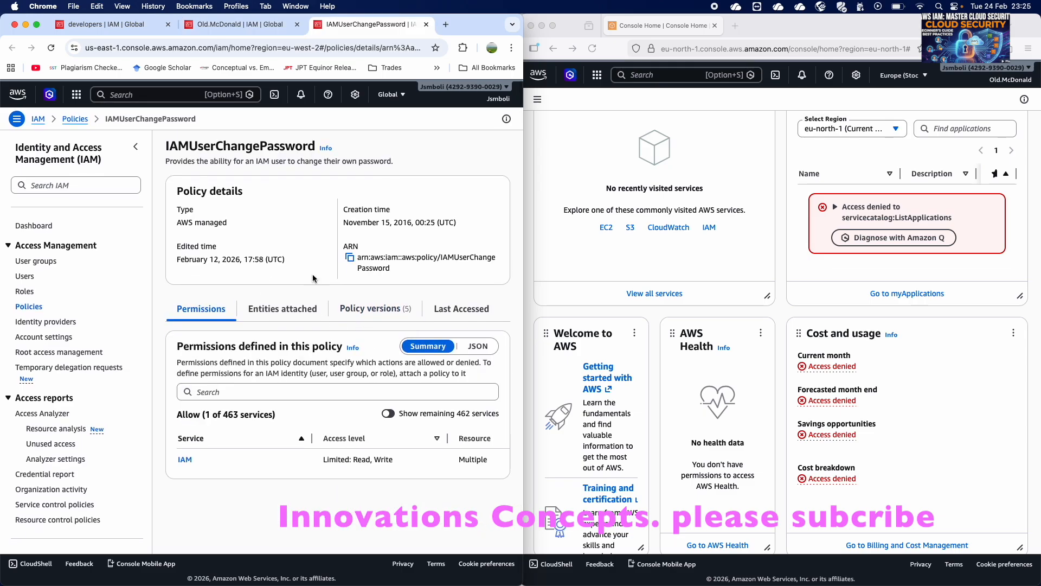
Step: Reopen the user's details from the IAM users list and add the user to the developers group
click(25, 276)
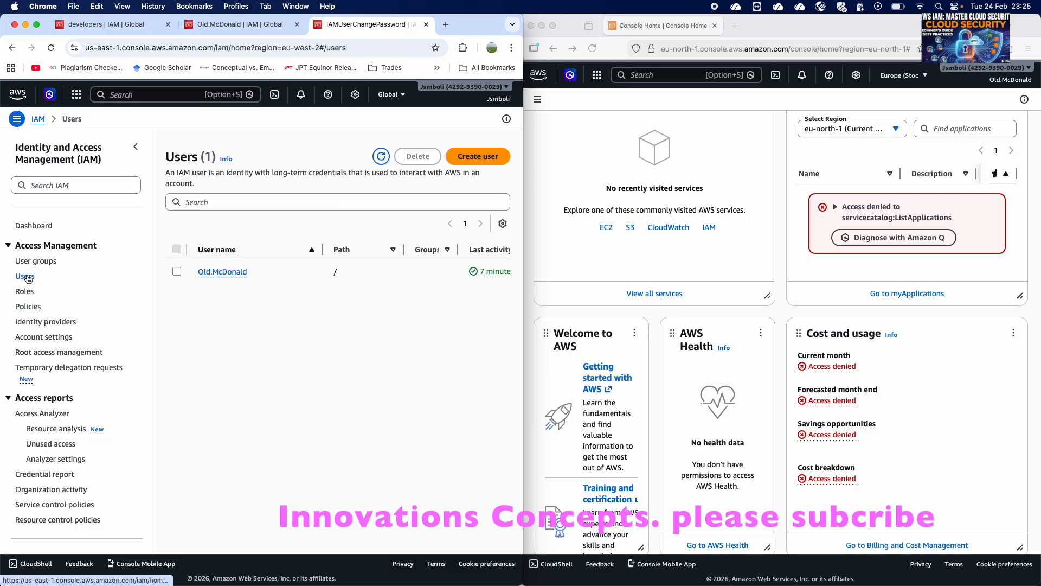
click(223, 273)
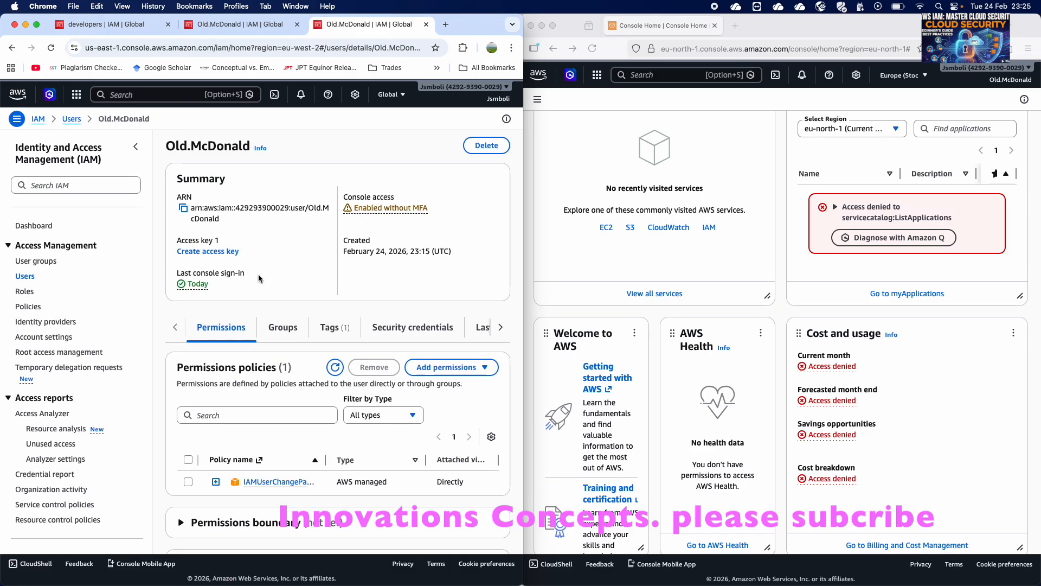
click(464, 371)
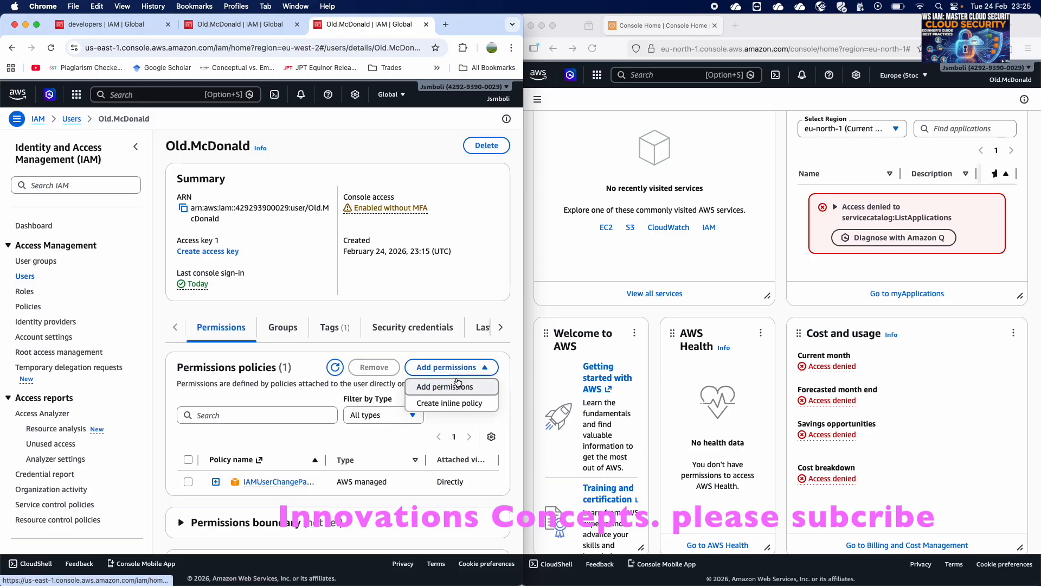
click(456, 387)
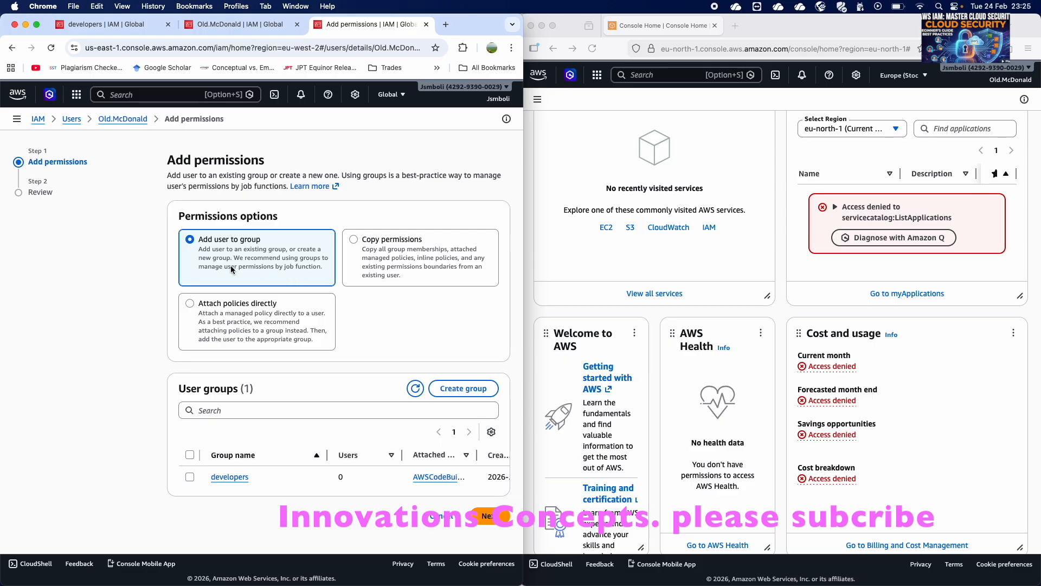
click(190, 476)
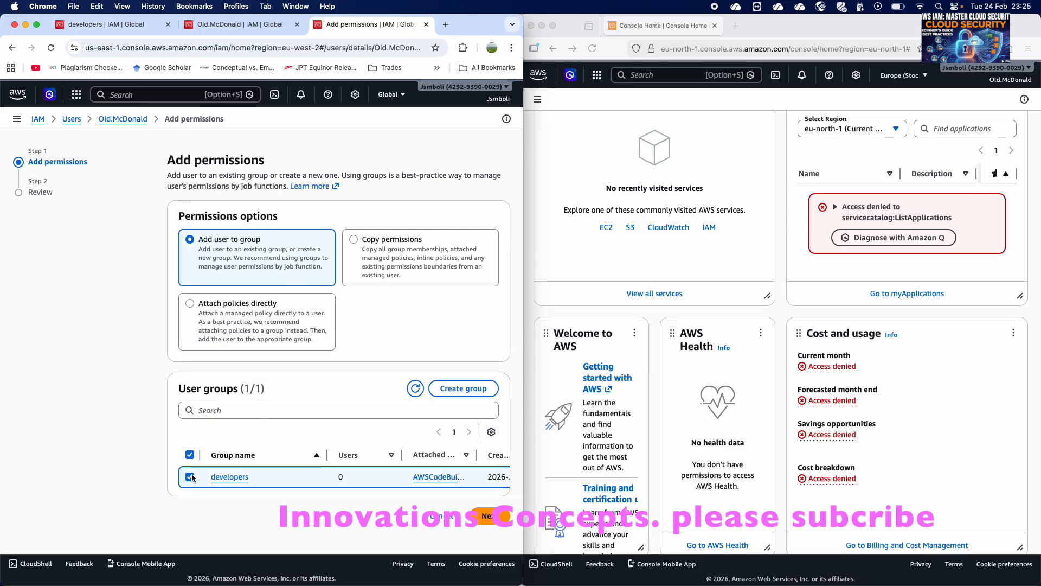
click(490, 516)
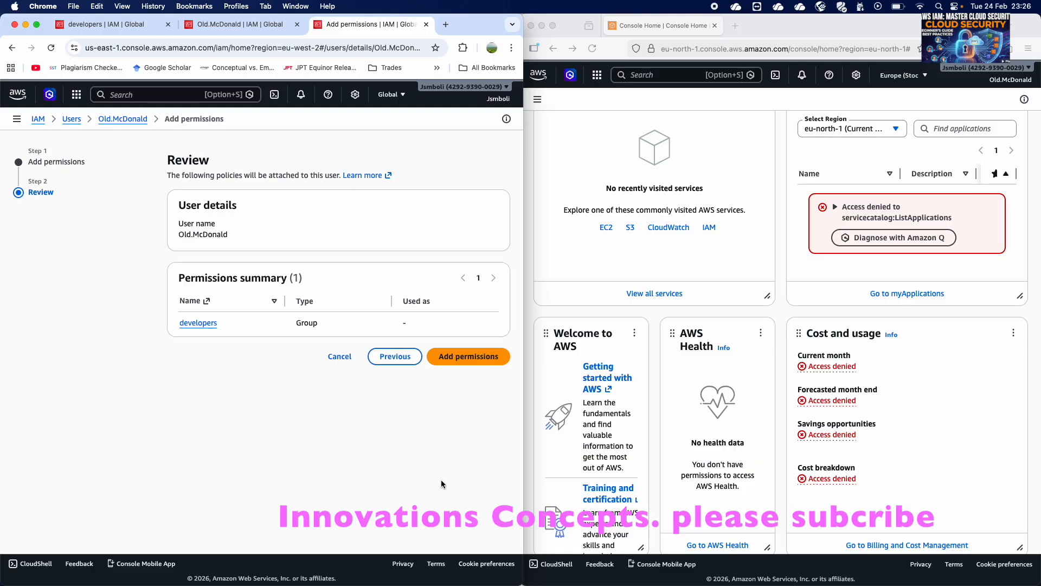
click(474, 358)
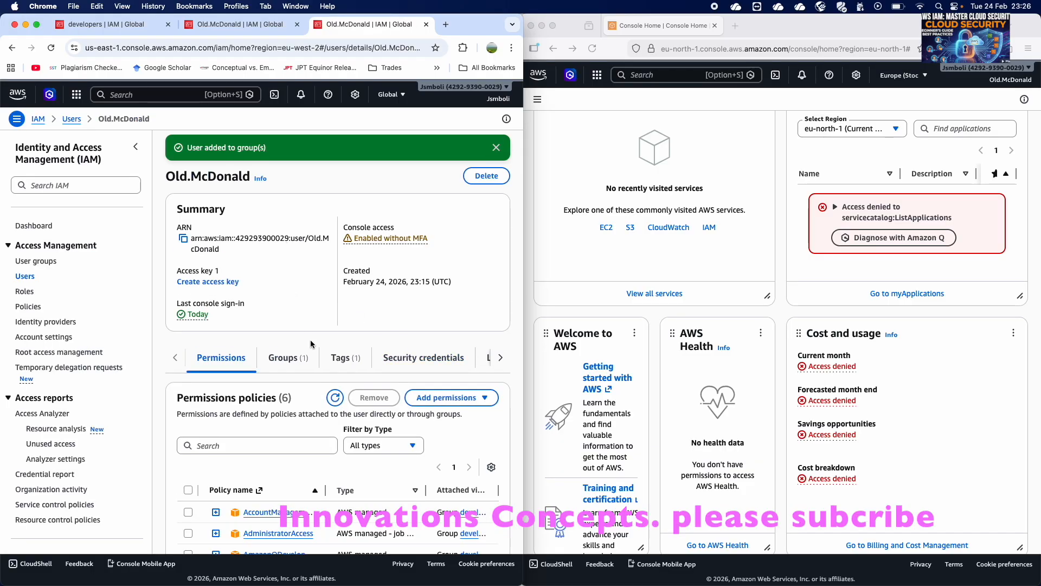
scroll(310, 343, down, 5)
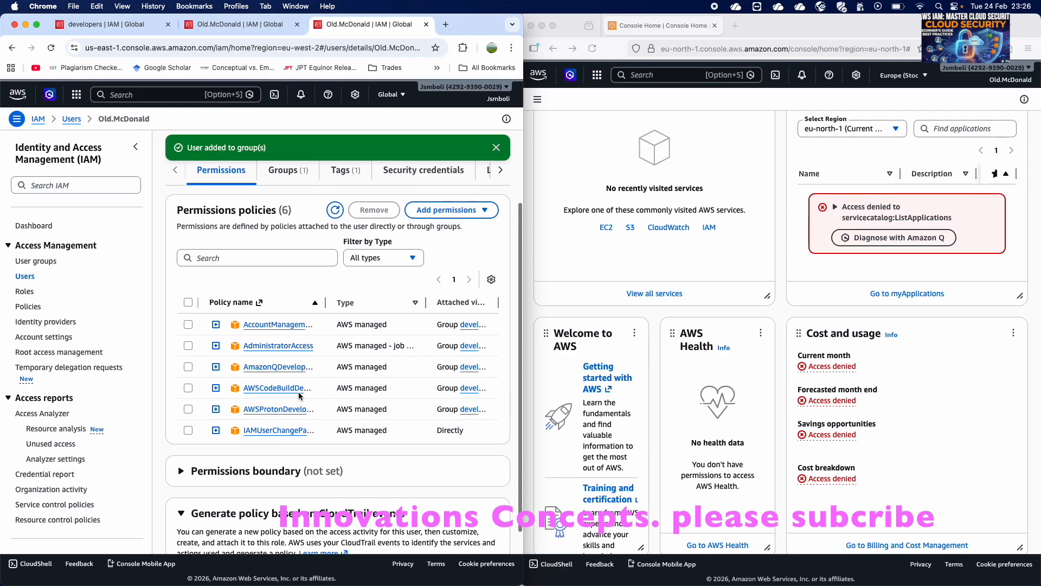
Step: Reload the IAM user's Console Home in the other browser and examine the widgets for access under the new permissions
click(693, 246)
right_click(692, 242)
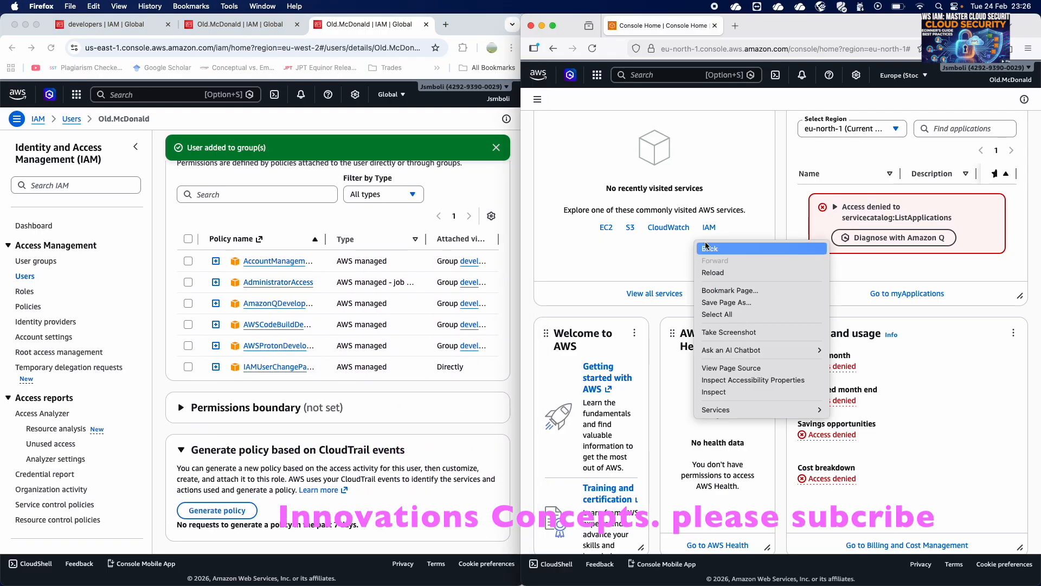
click(742, 269)
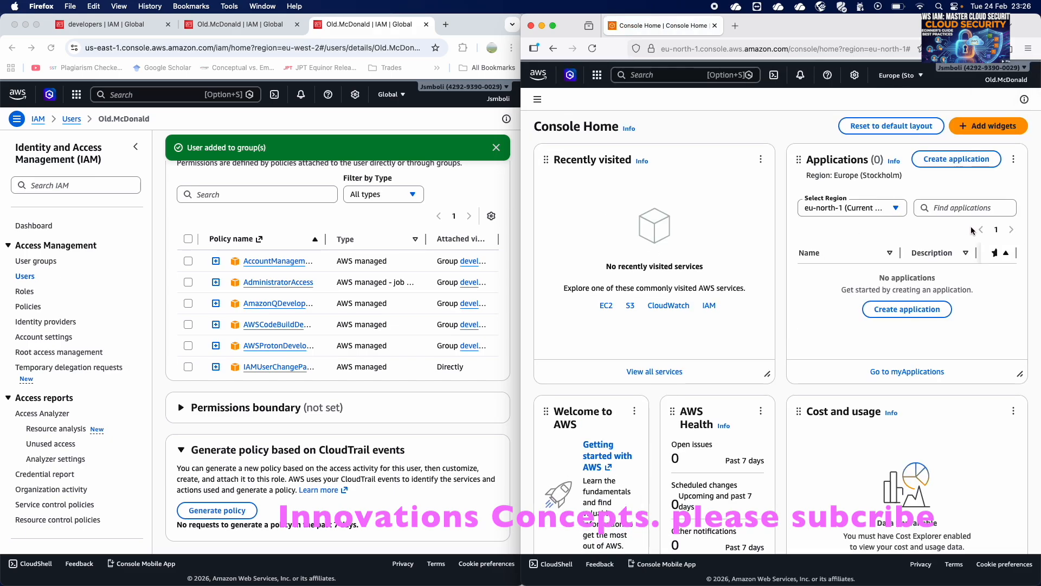
scroll(881, 307, down, 3)
scroll(881, 307, down, 7)
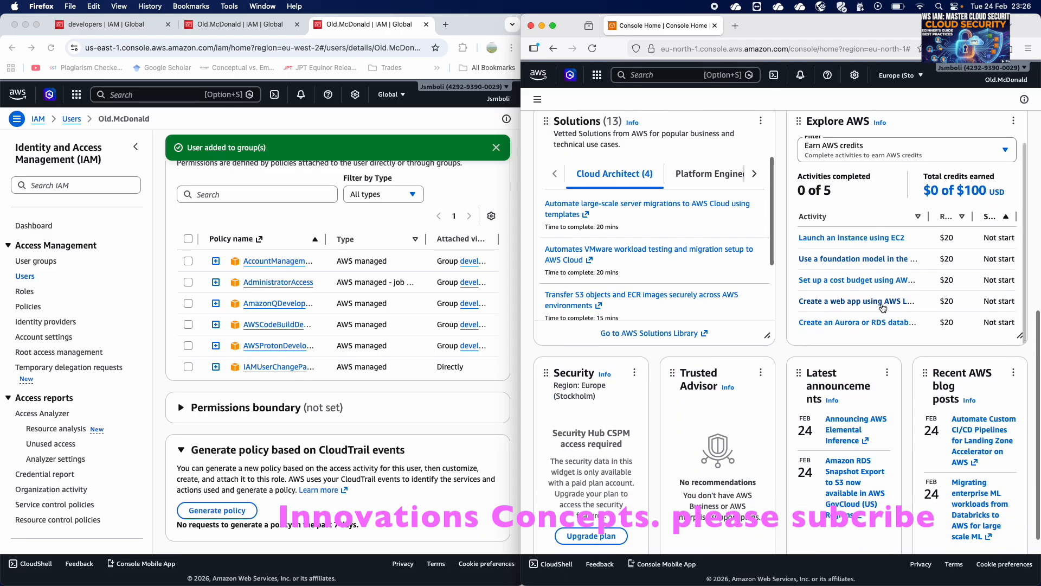
scroll(881, 307, down, 1)
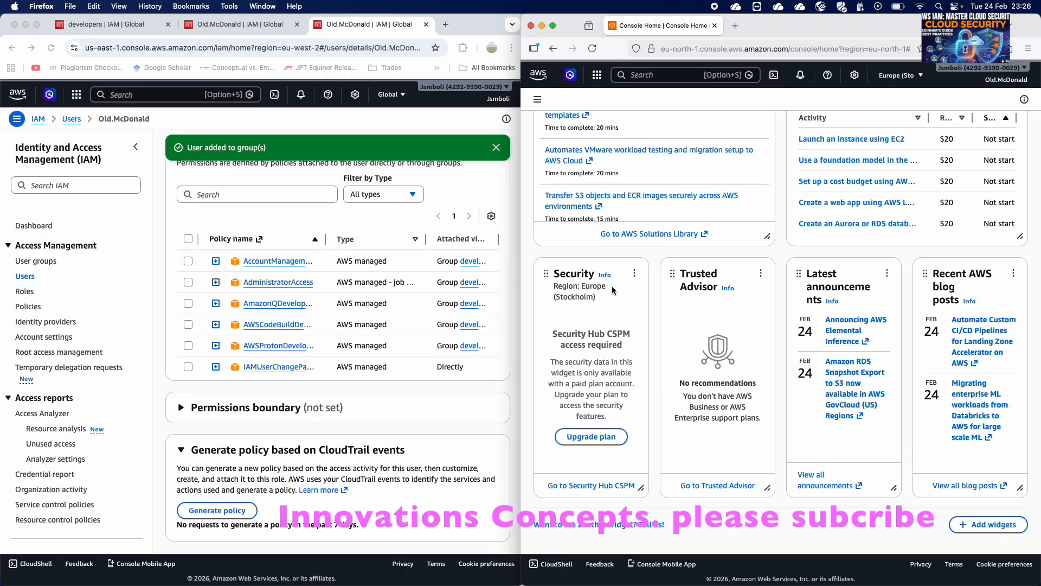
scroll(611, 285, up, 5)
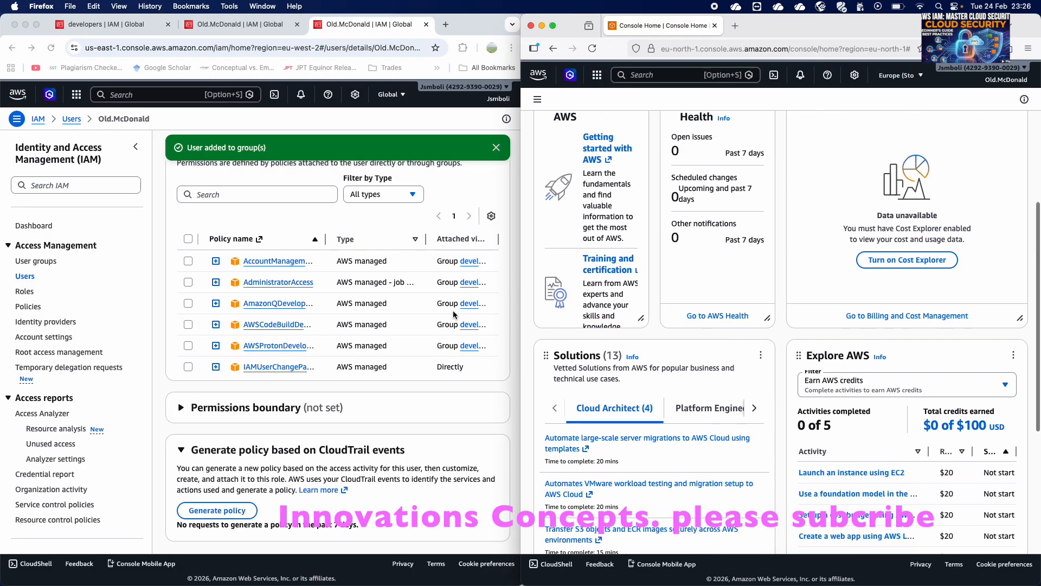
Step: Start creating another IAM user, entering the user name and enabling AWS Management Console access with an autogenerated password
scroll(252, 212, up, 4)
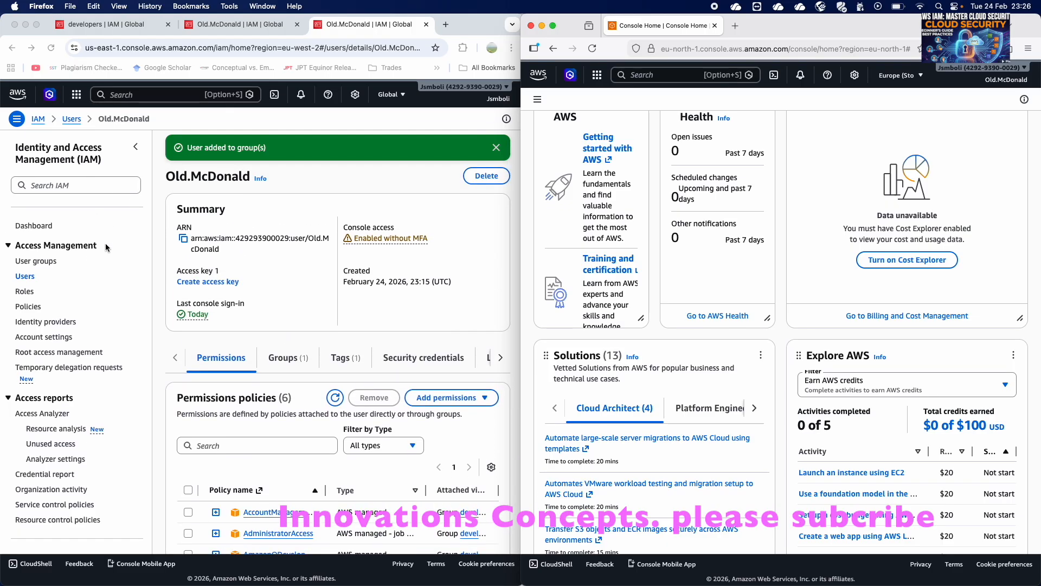
click(27, 278)
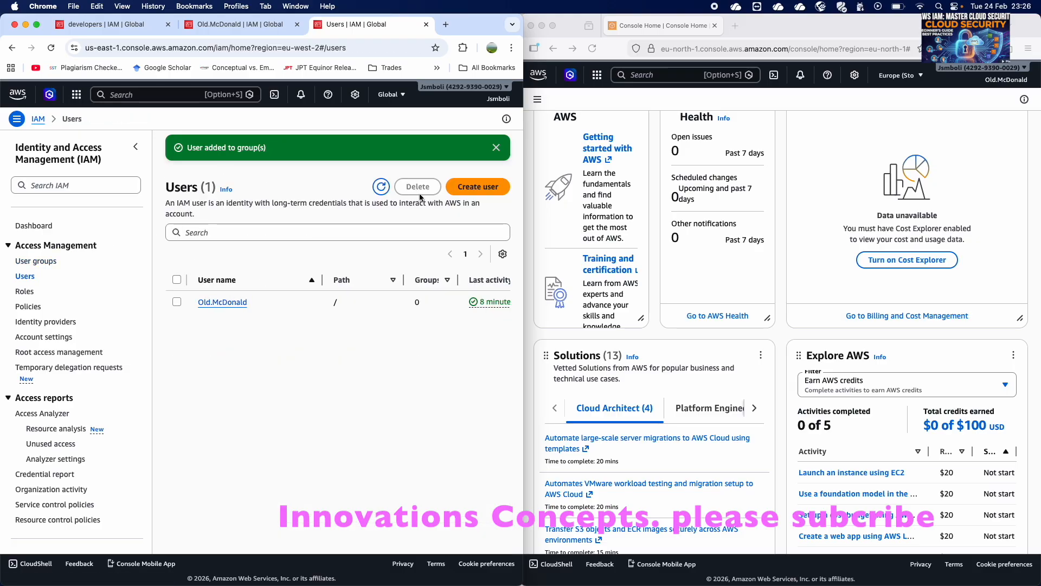
click(478, 186)
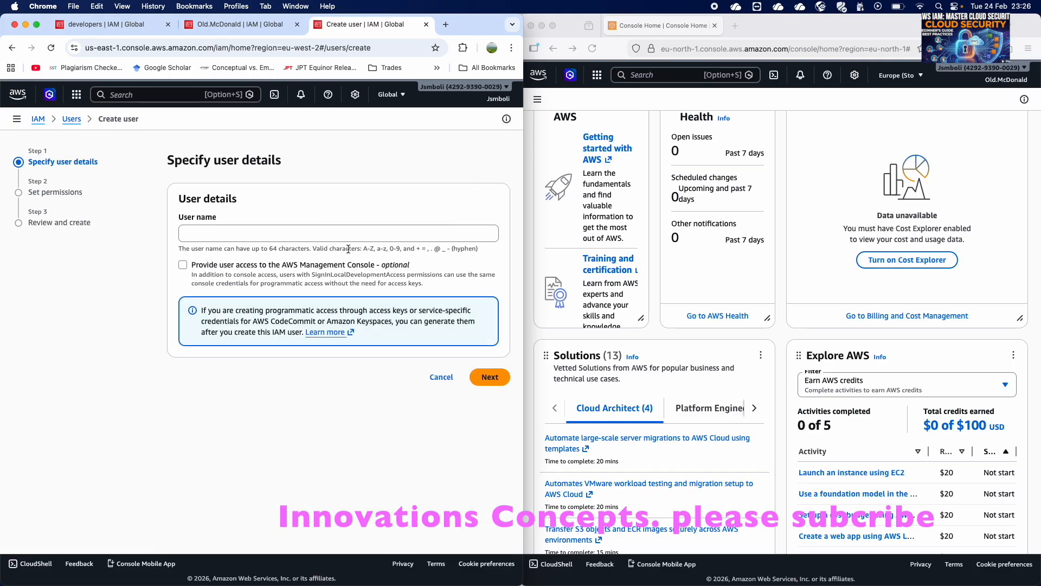
click(335, 229)
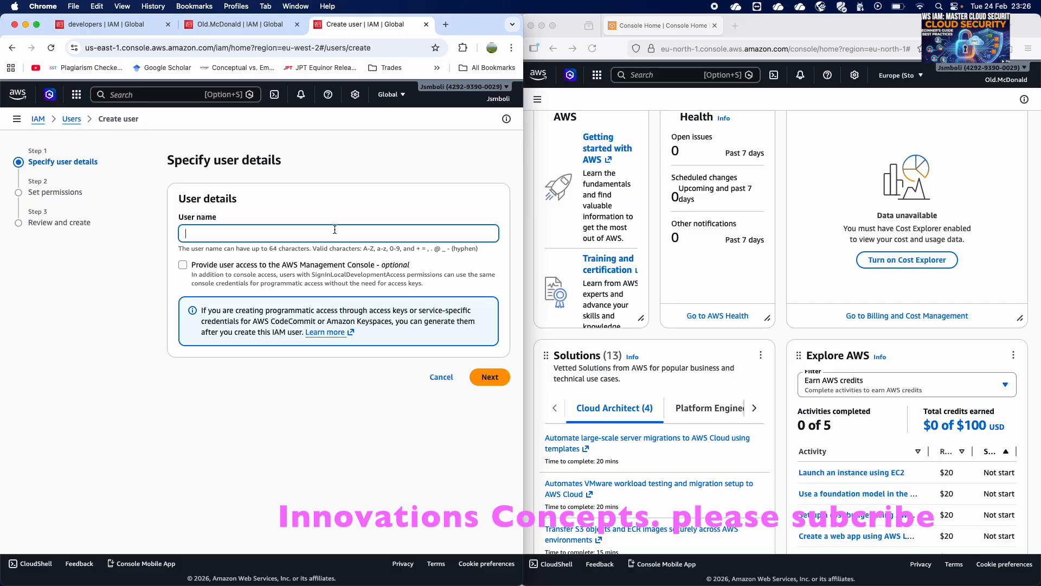
text(tombtombulus)
click(182, 264)
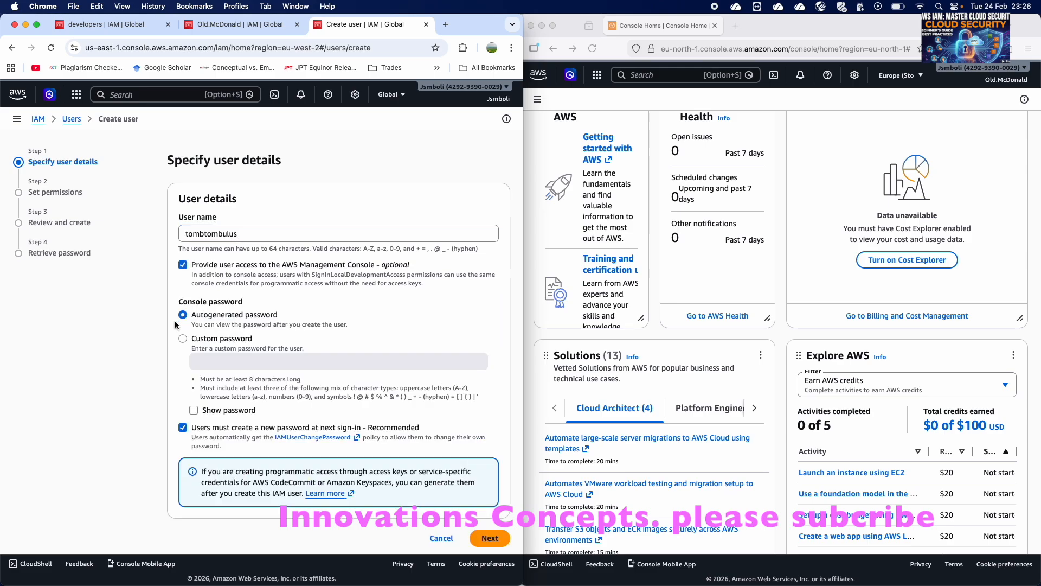
scroll(222, 320, down, 1)
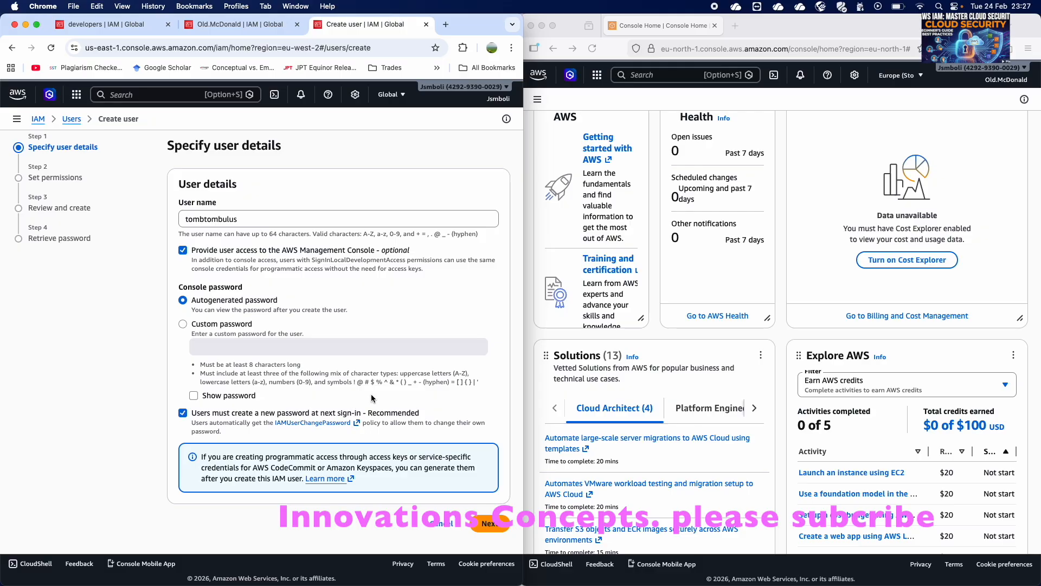
click(479, 529)
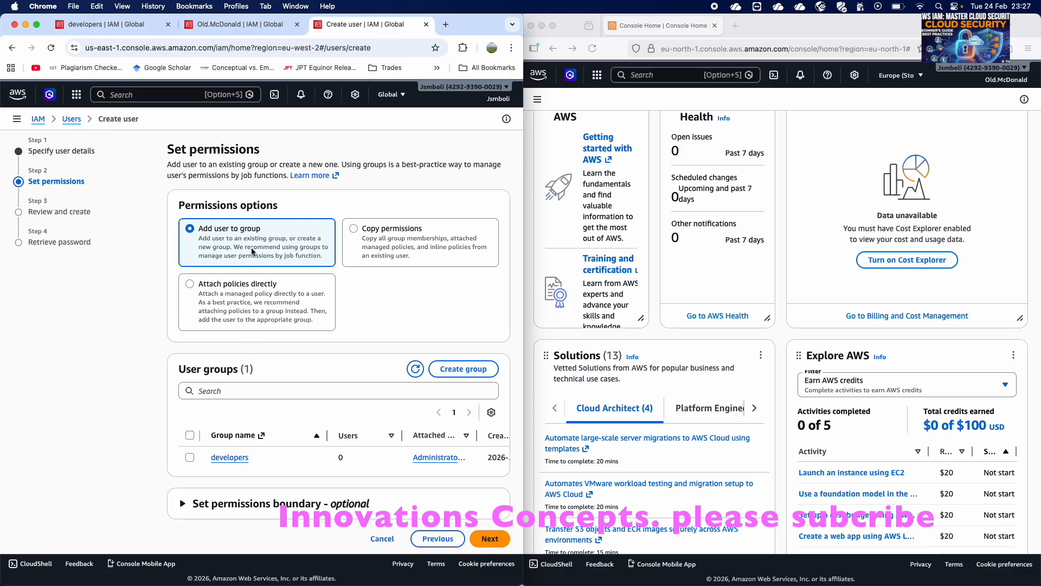
Step: Start a new user group for the new user's permissions and name it project_managers
click(464, 370)
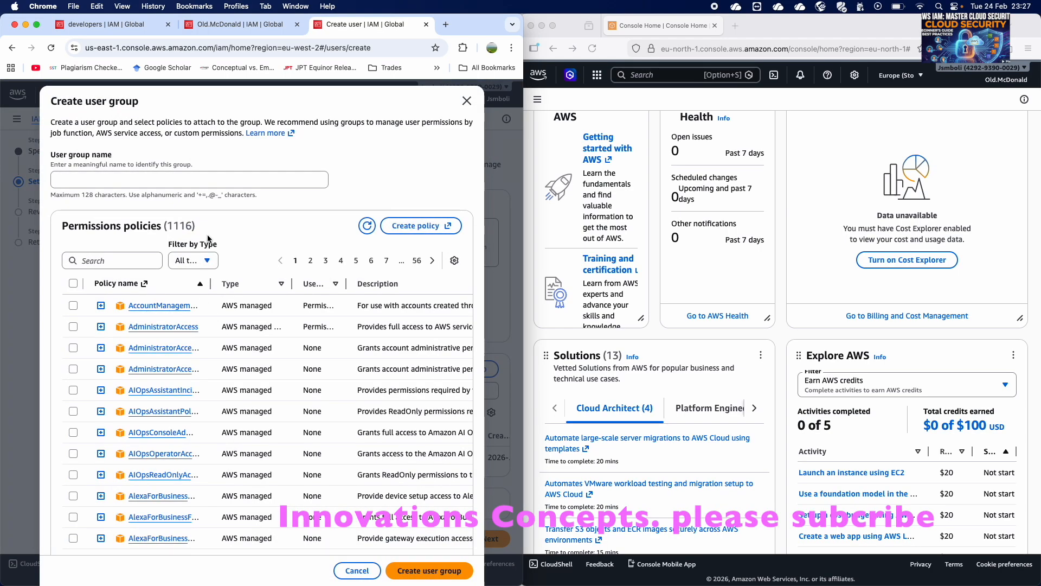
click(168, 178)
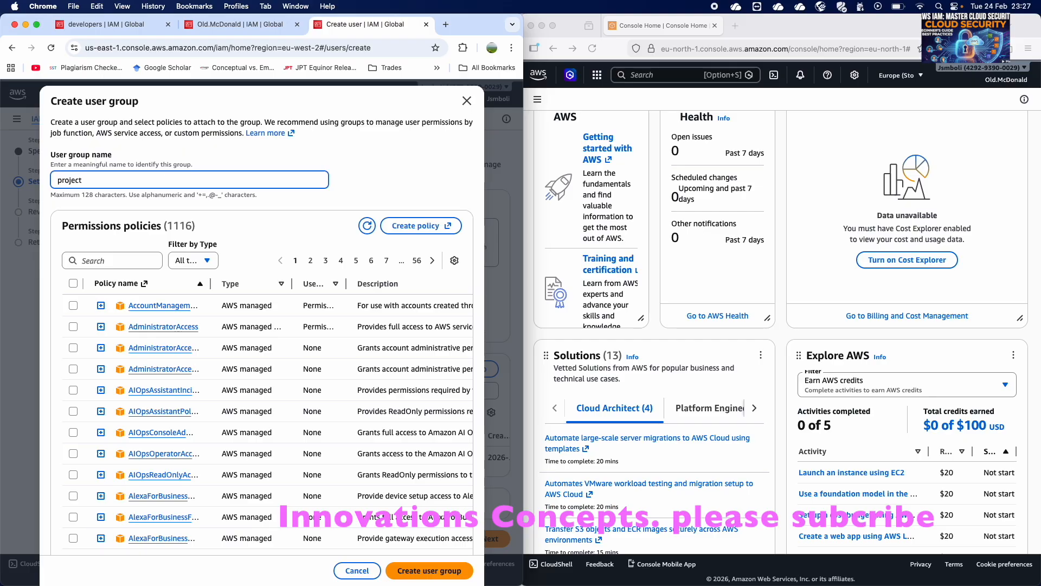
text(managers)
Step: Search the policies for management, select the first account management policy and the full-access AWS account management policy, and create the group
click(134, 259)
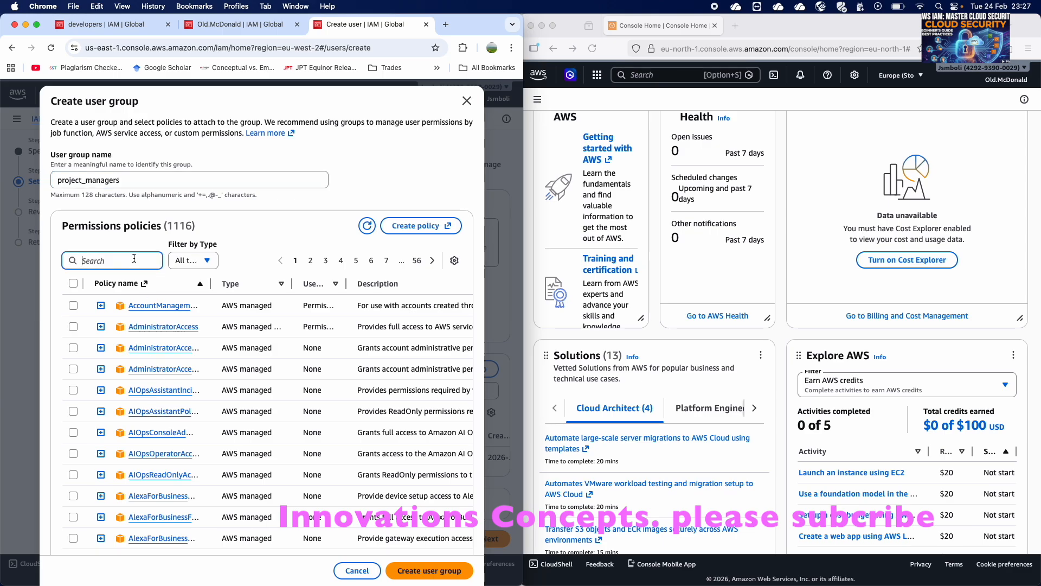
text(manage)
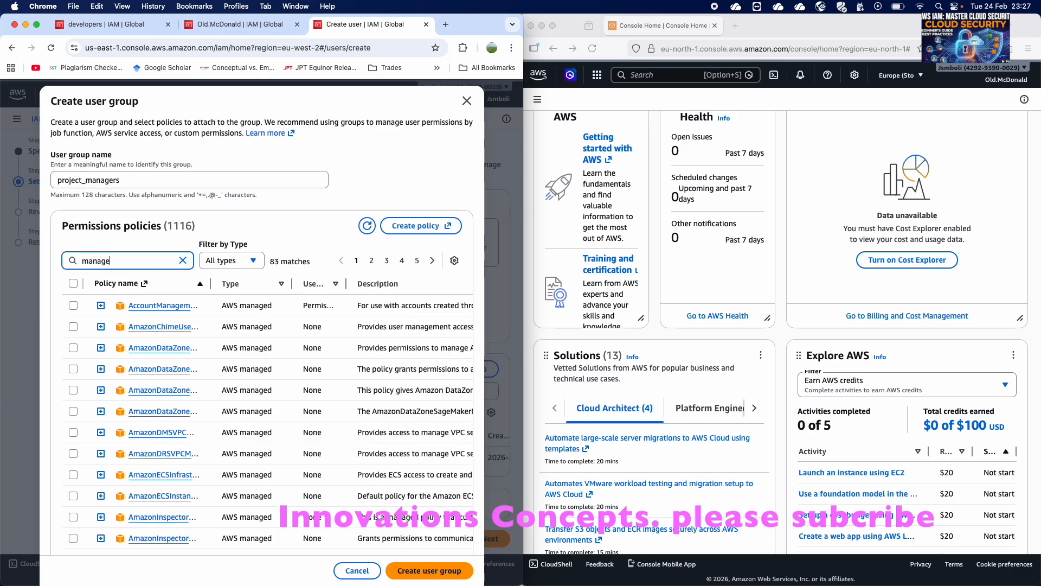
text(ment)
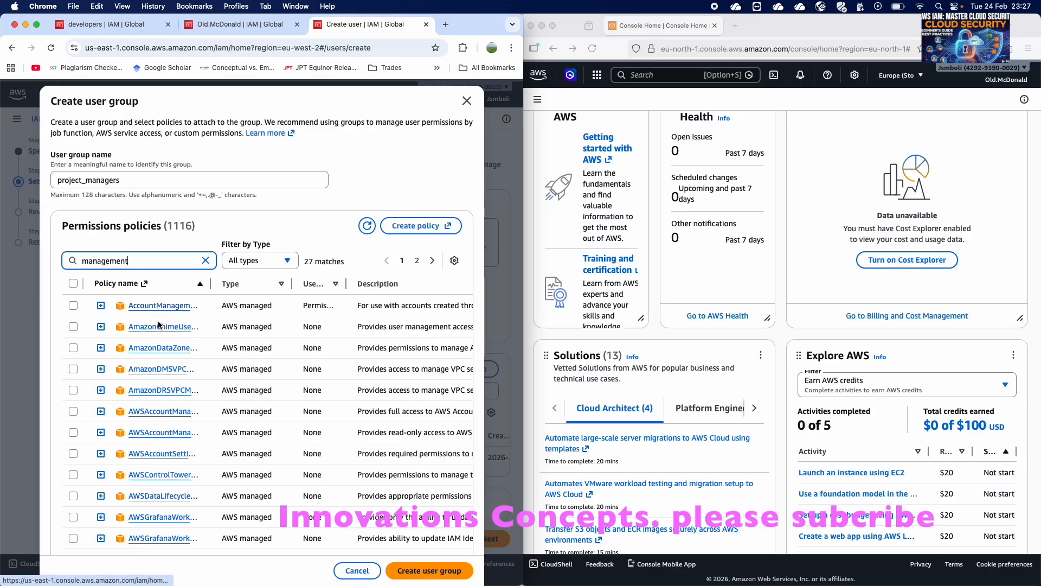
scroll(164, 342, down, 2)
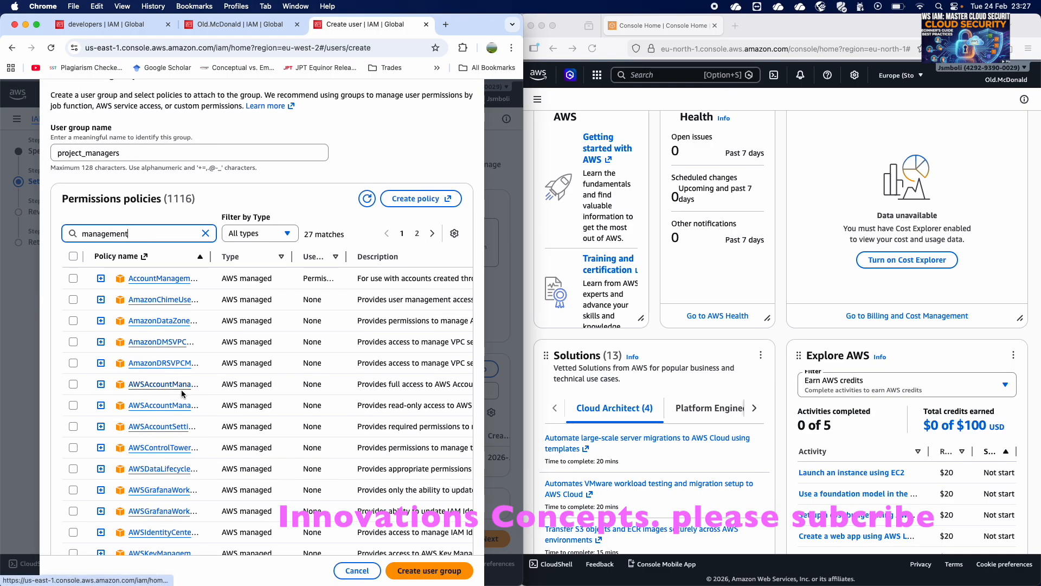
click(74, 384)
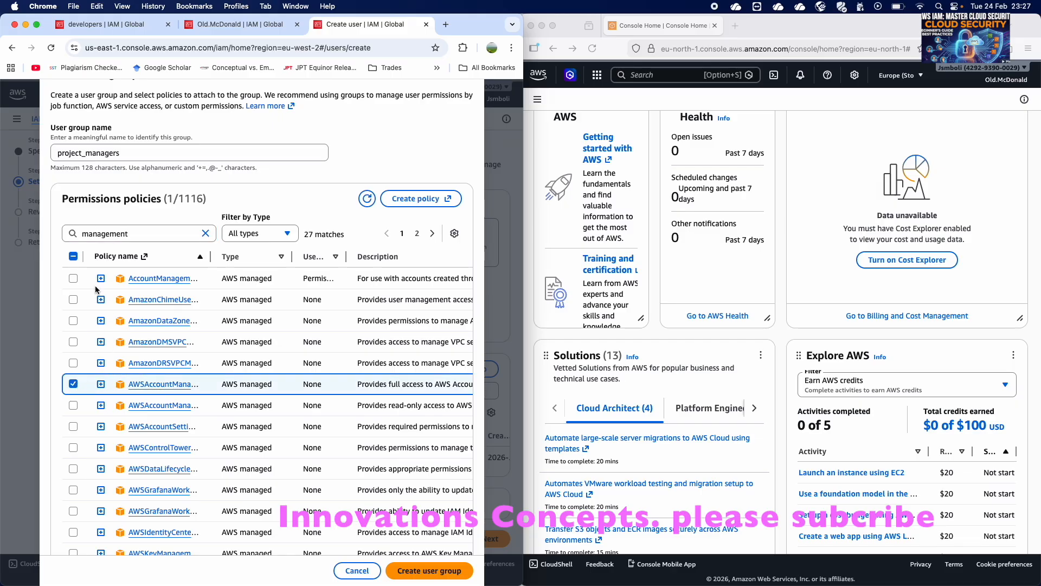
click(73, 278)
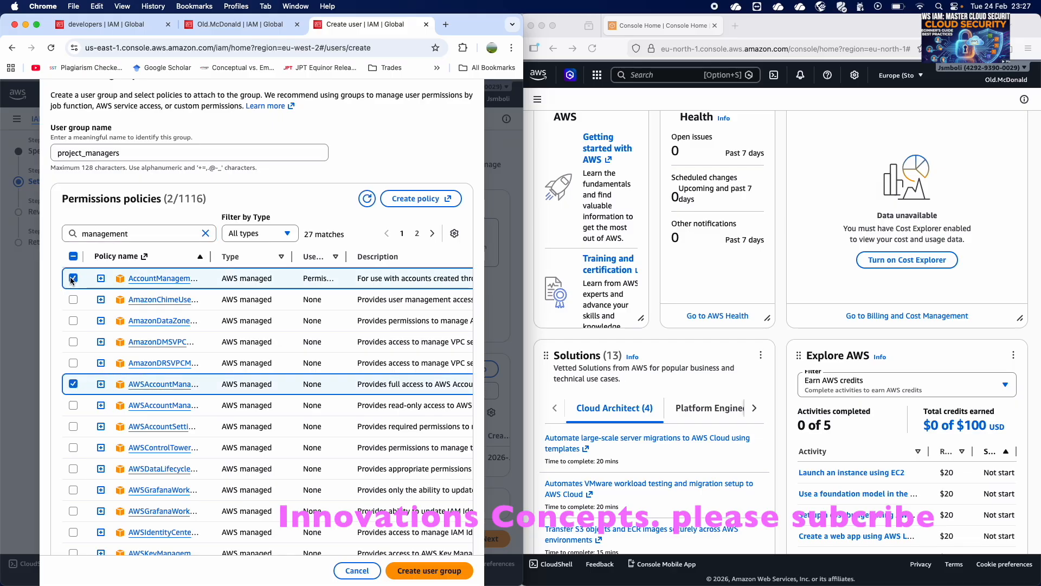
click(429, 570)
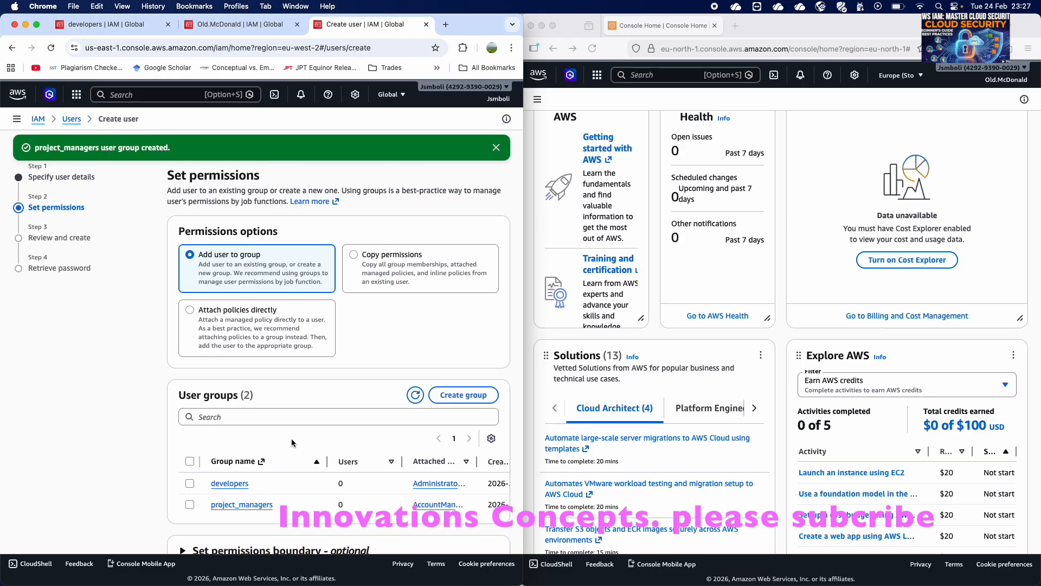
Step: Add the new user to the project_managers group and review the user details and permissions summary before creation
scroll(292, 442, down, 3)
click(190, 443)
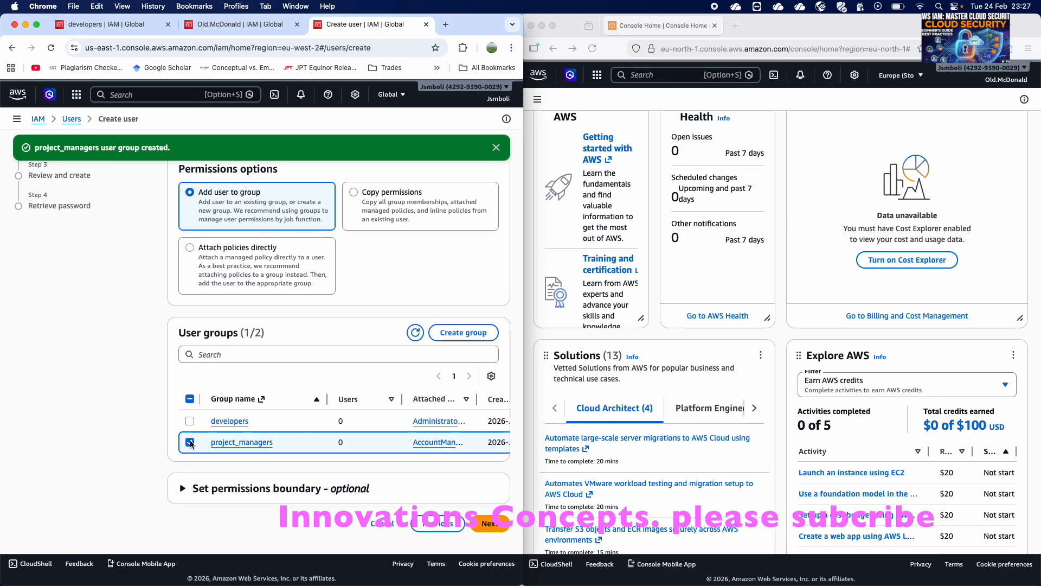
click(490, 523)
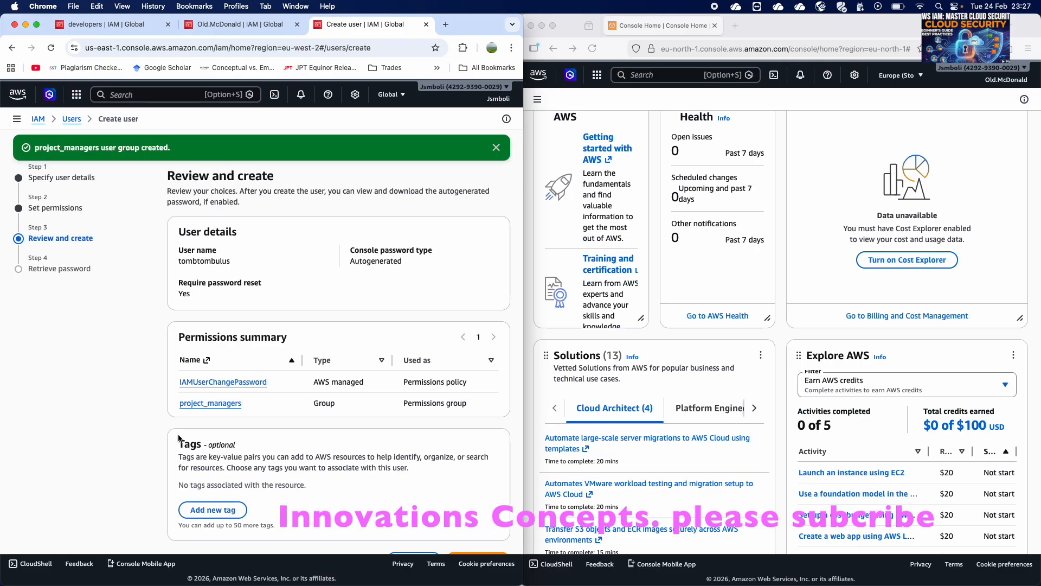
scroll(257, 248, up, 1)
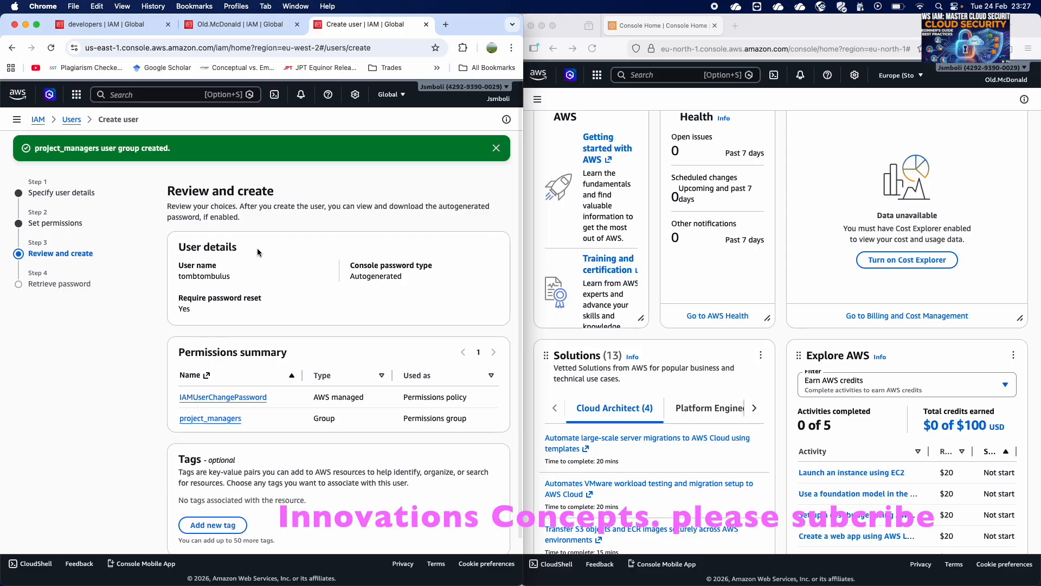
scroll(257, 248, down, 2)
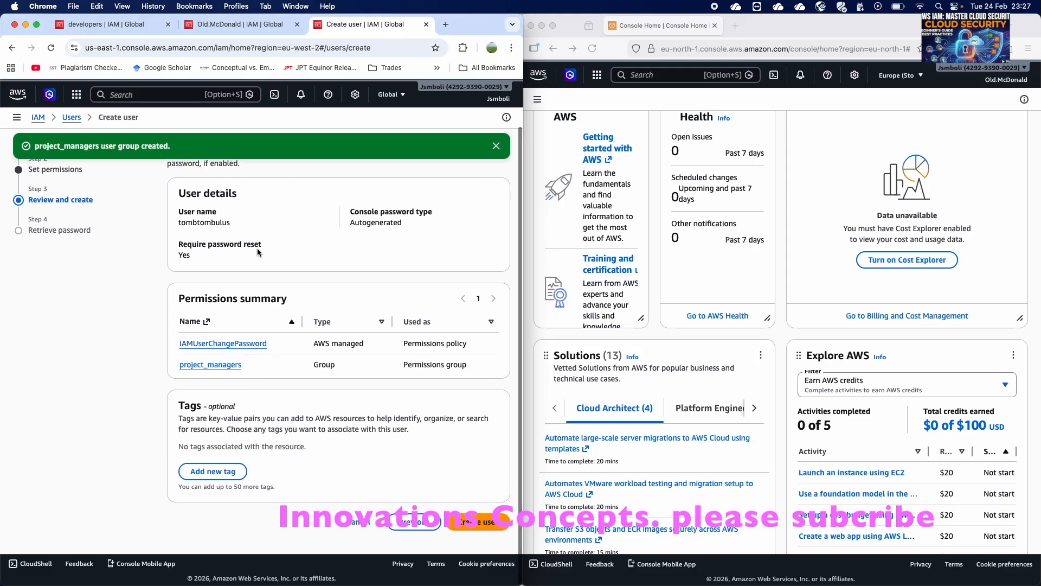
Step: Add a tag with the key manager to the new user, leaving its value empty, and create the user
click(205, 473)
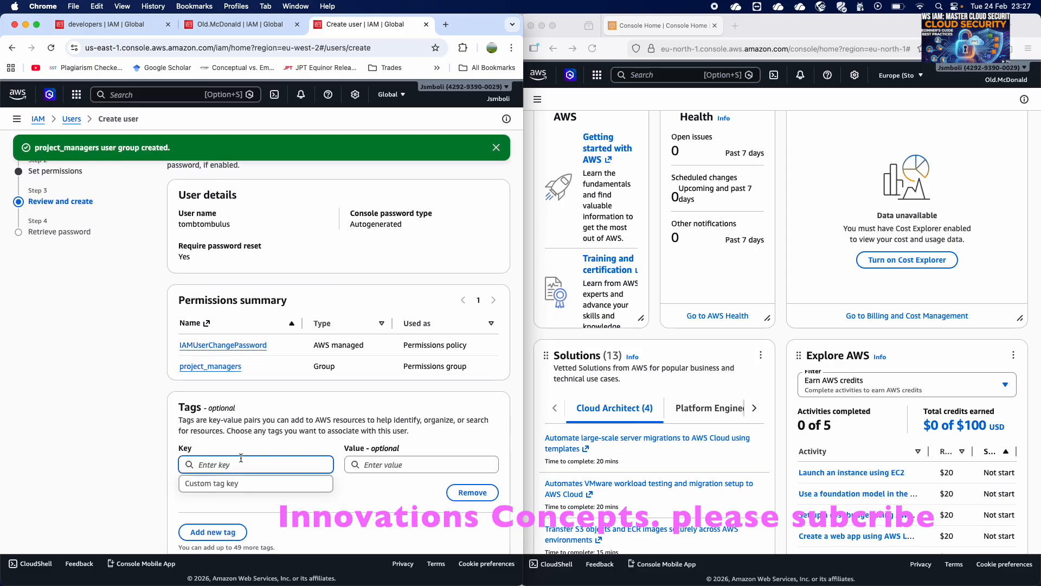
text(manager)
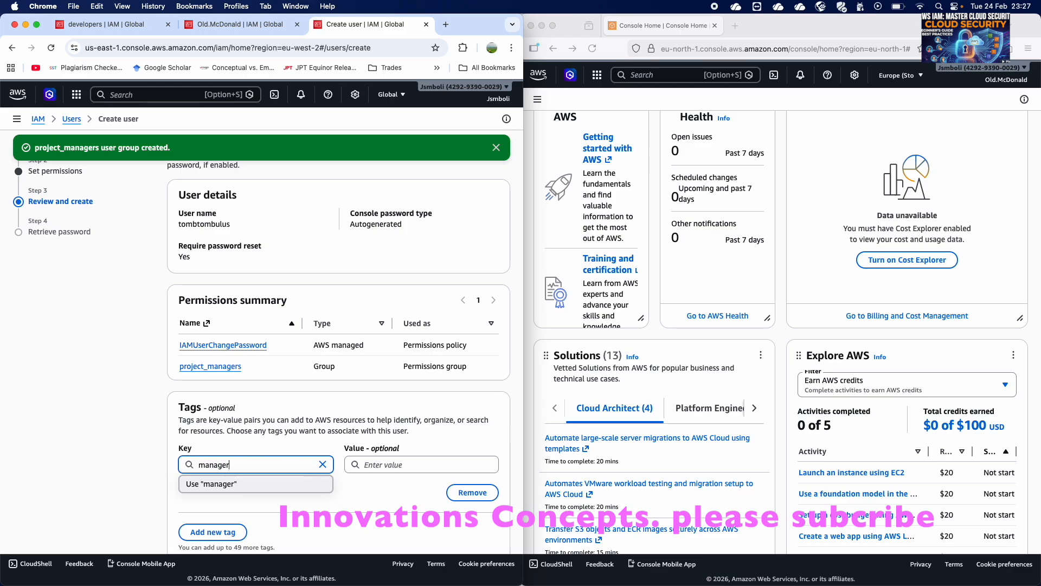
click(251, 482)
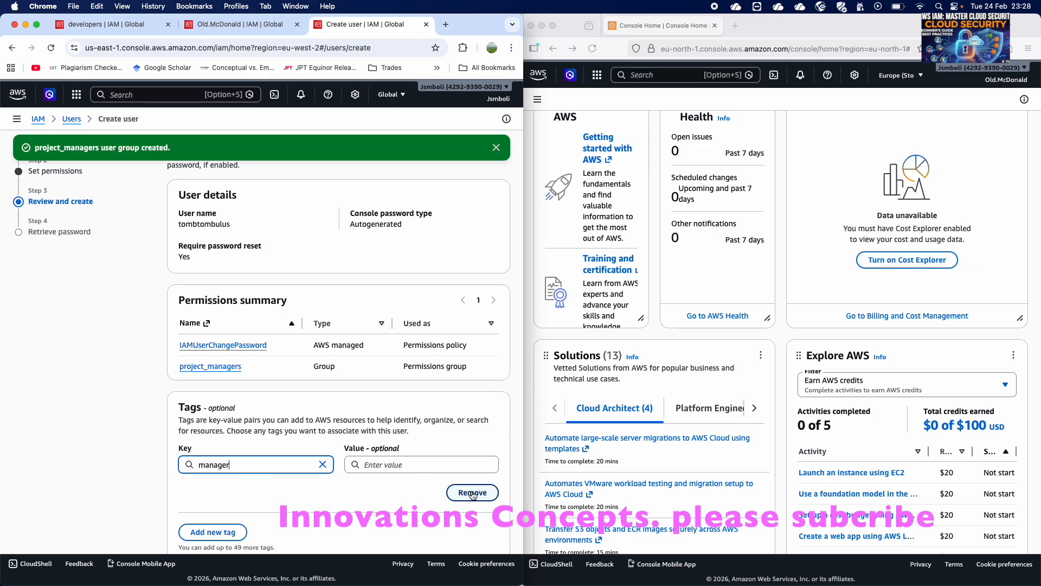
scroll(371, 441, down, 2)
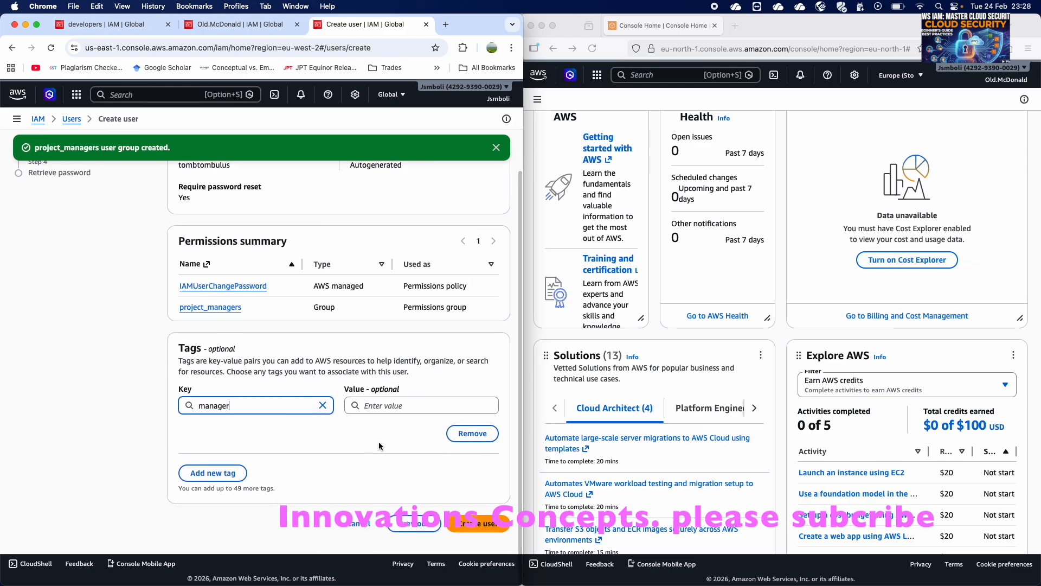
click(480, 519)
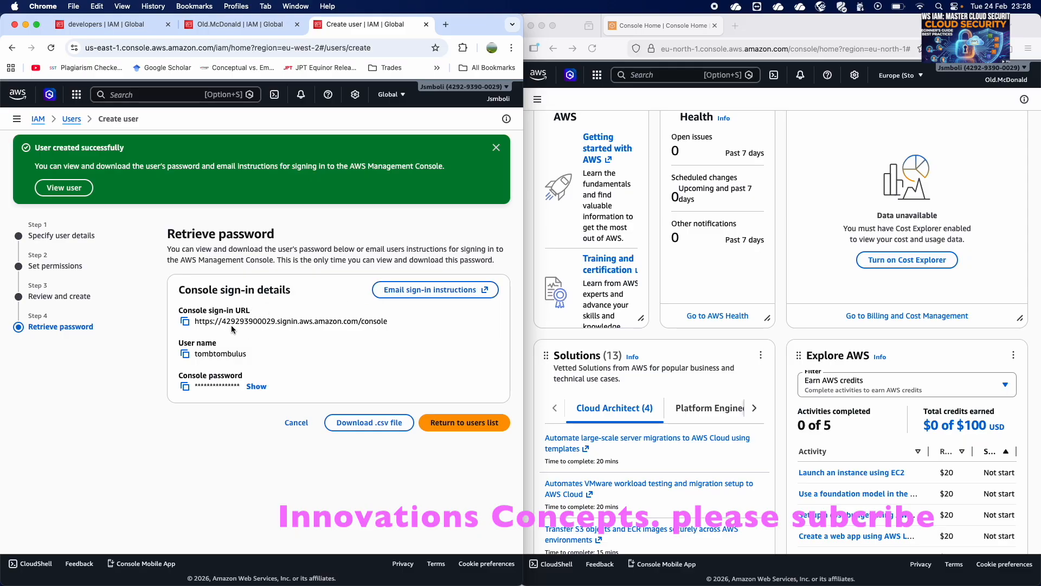
Step: Copy the new user's console sign-in URL and open it in a new incognito window placed beside the IAM window
click(185, 322)
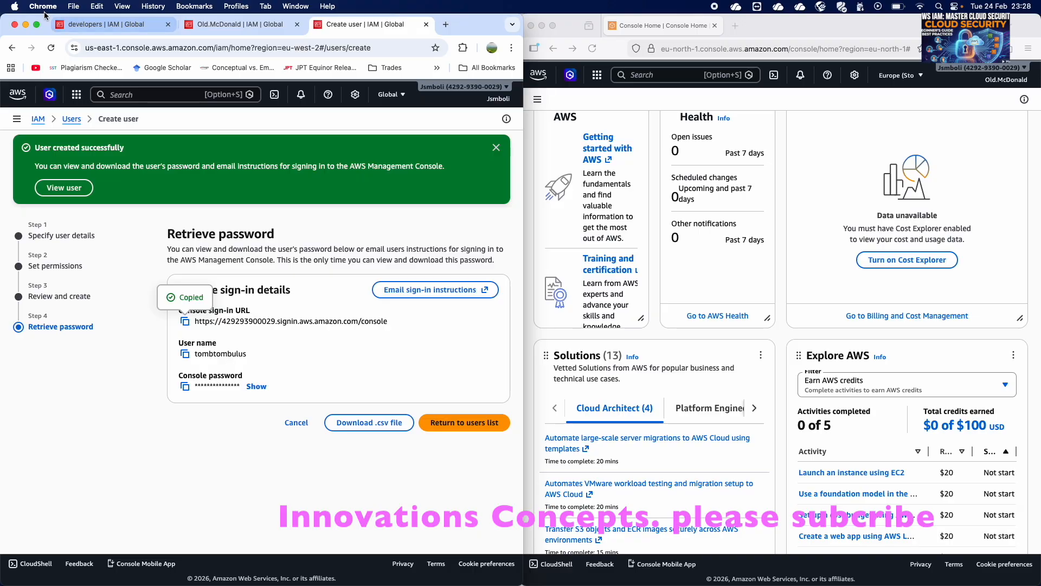
click(511, 48)
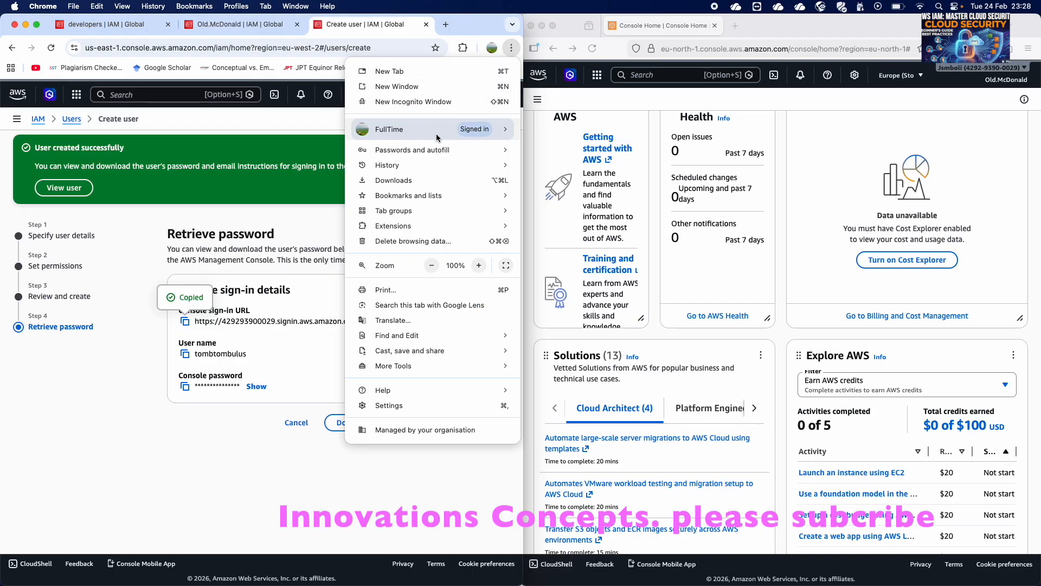
click(430, 102)
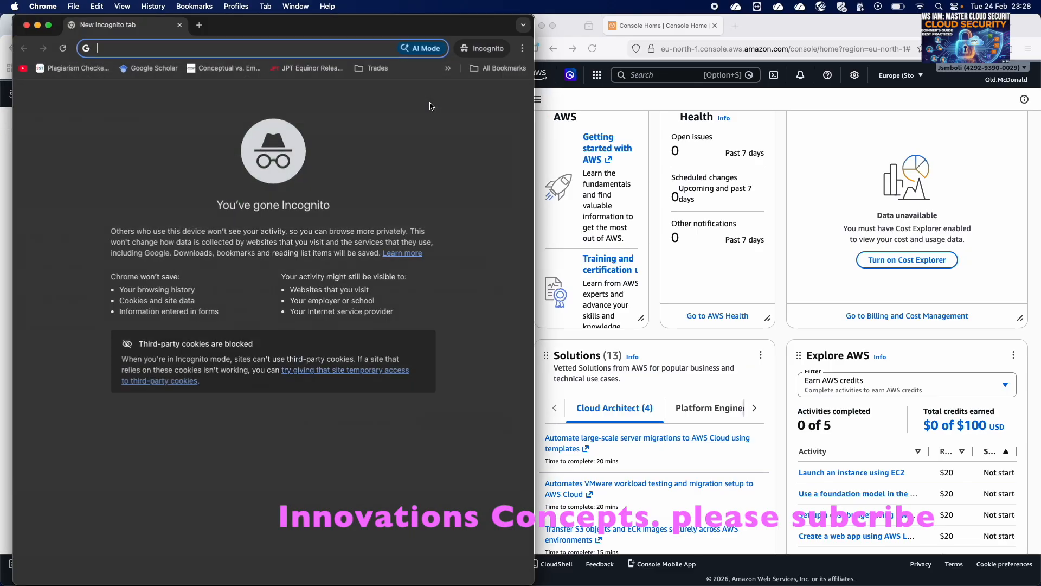
drag(404, 28, 874, 31)
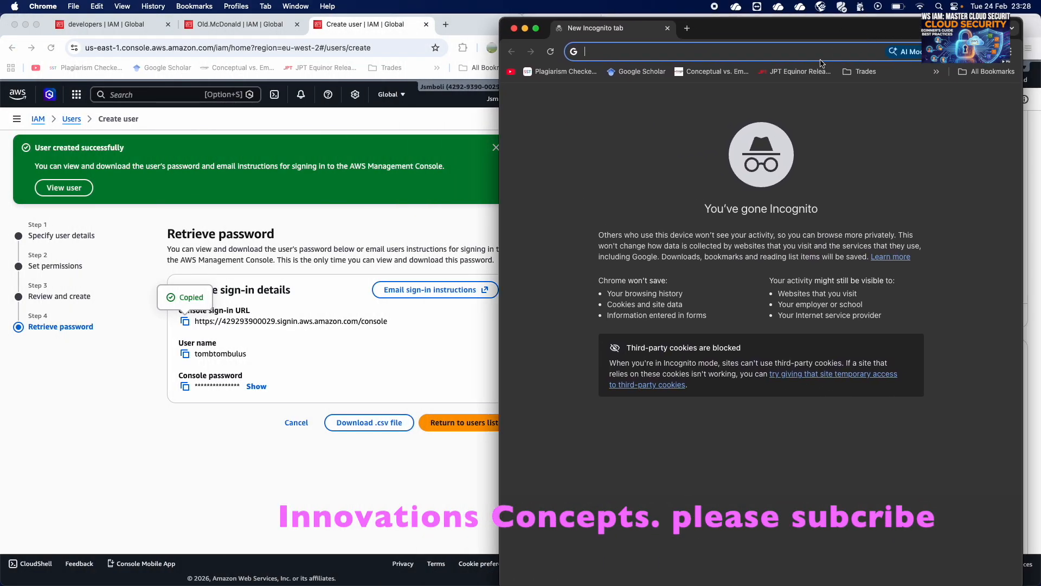
key(super+v)
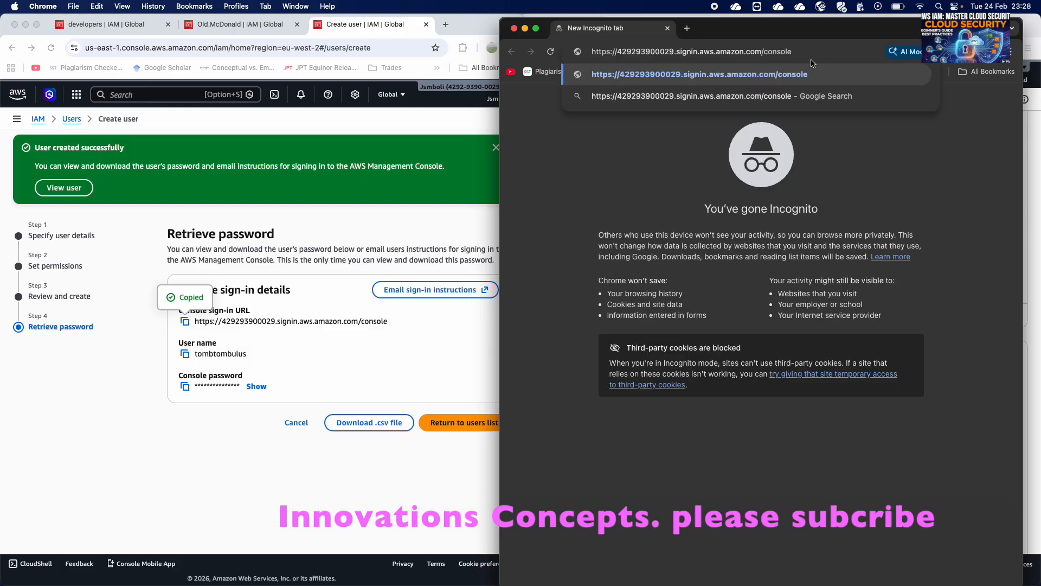
key(Return)
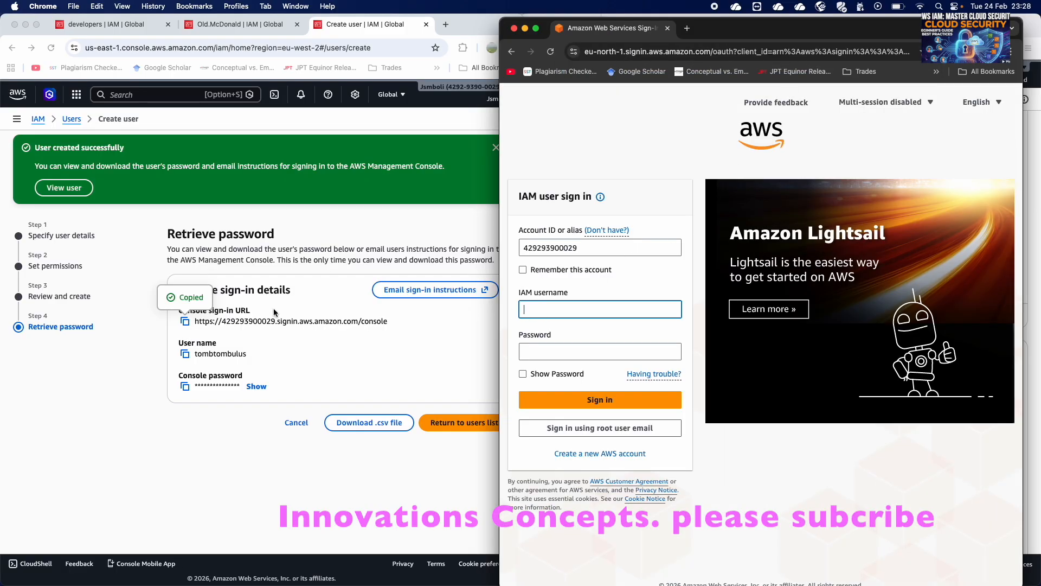
Step: Copy the new user's user name and console password into the IAM user sign-in form and sign in
click(251, 344)
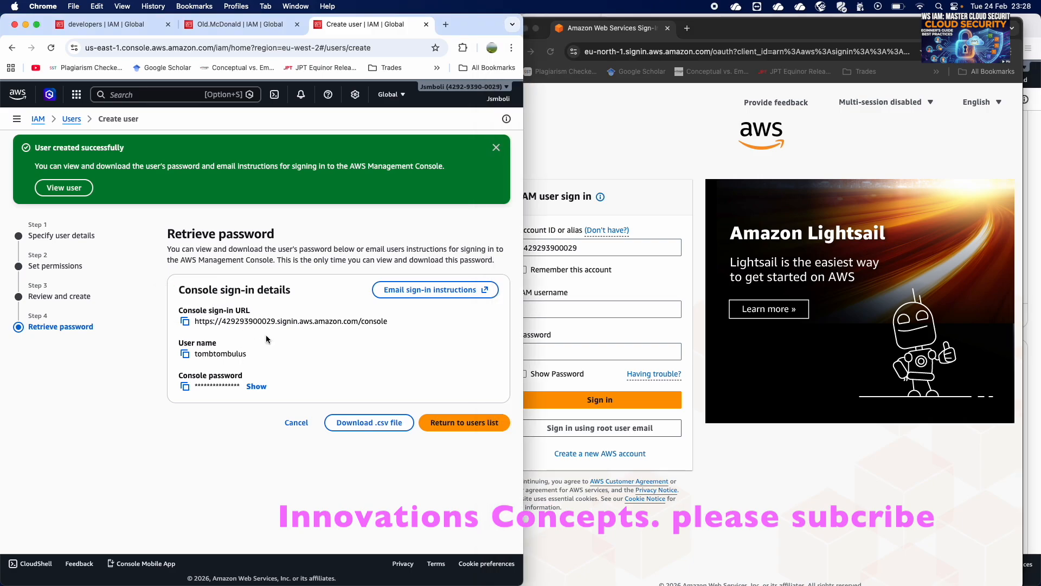
click(185, 355)
click(542, 309)
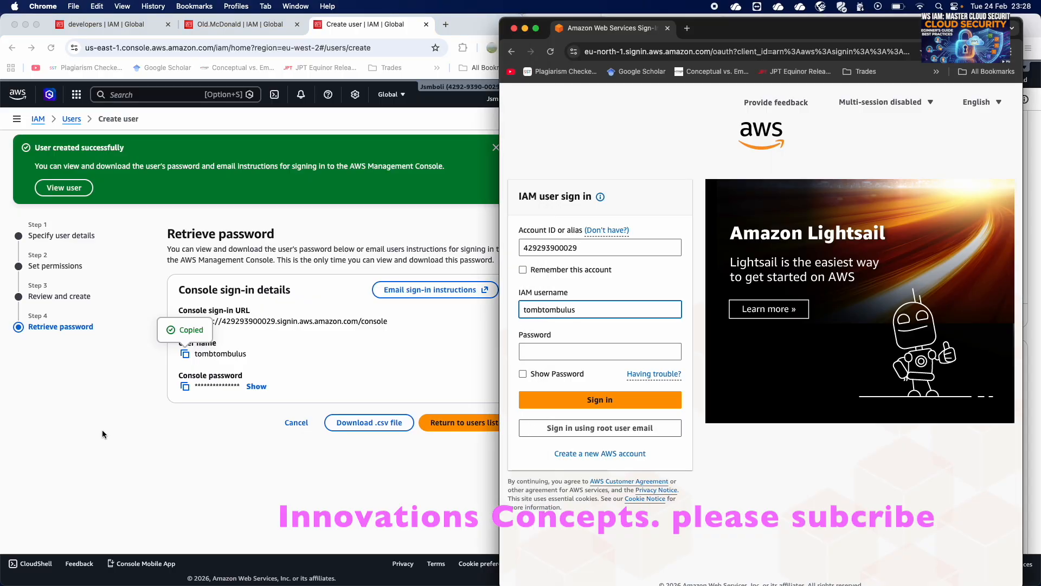
click(185, 388)
click(184, 388)
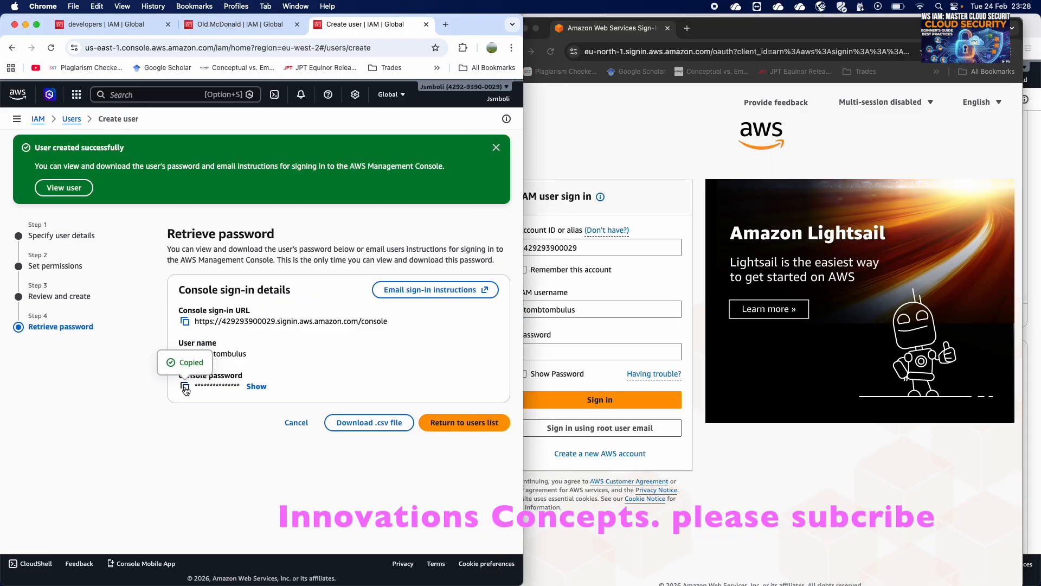
click(556, 350)
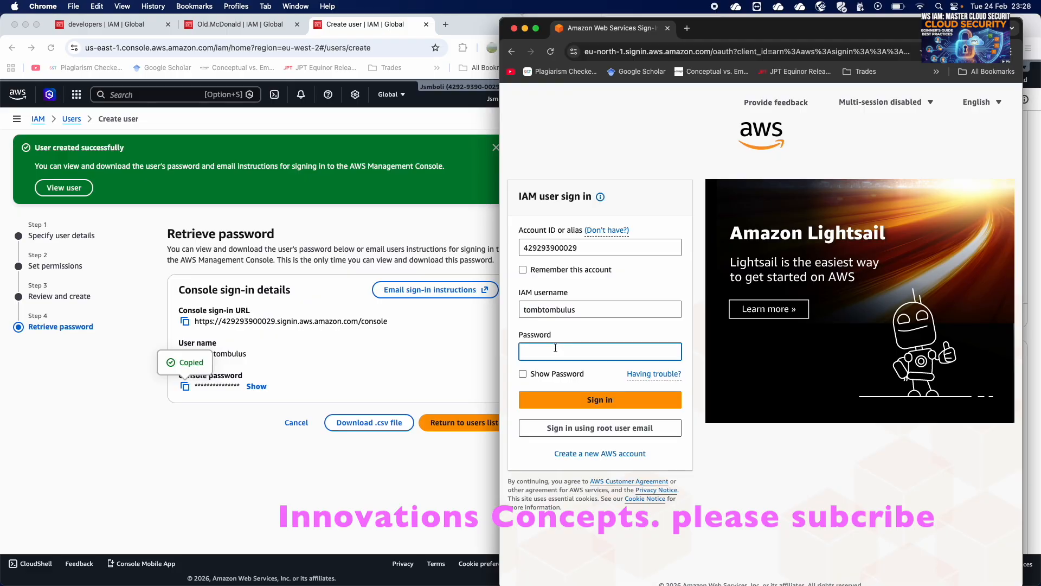
click(613, 400)
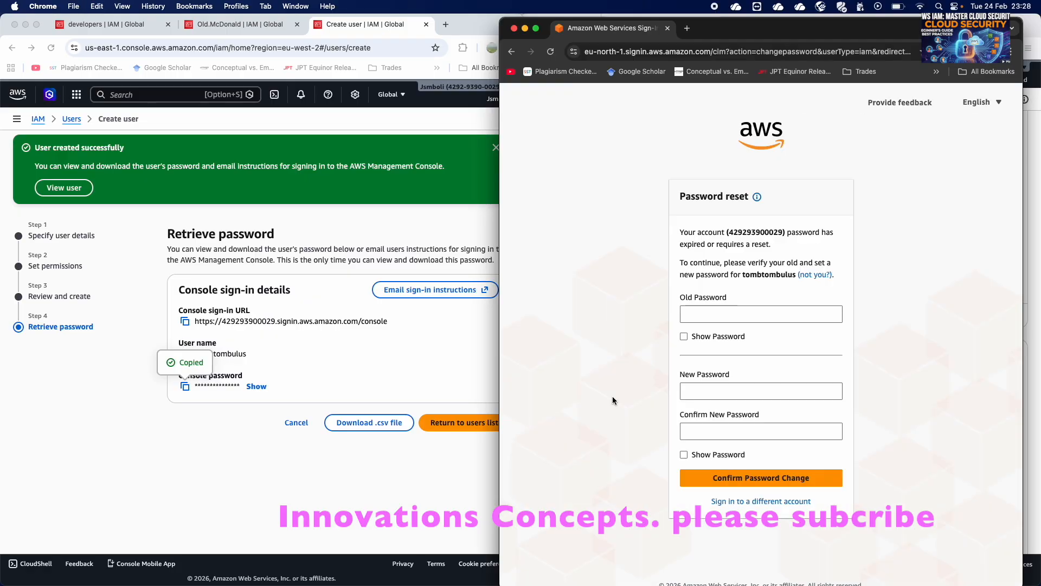
Step: Fill in the old password, replace the new password and its confirmation, and submit the password change
click(713, 315)
click(739, 389)
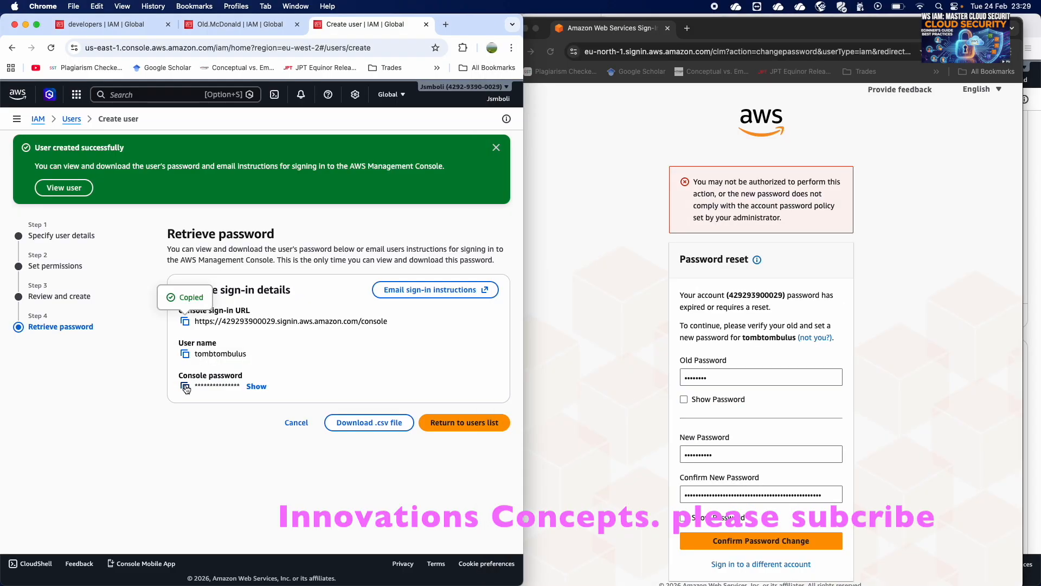
click(185, 386)
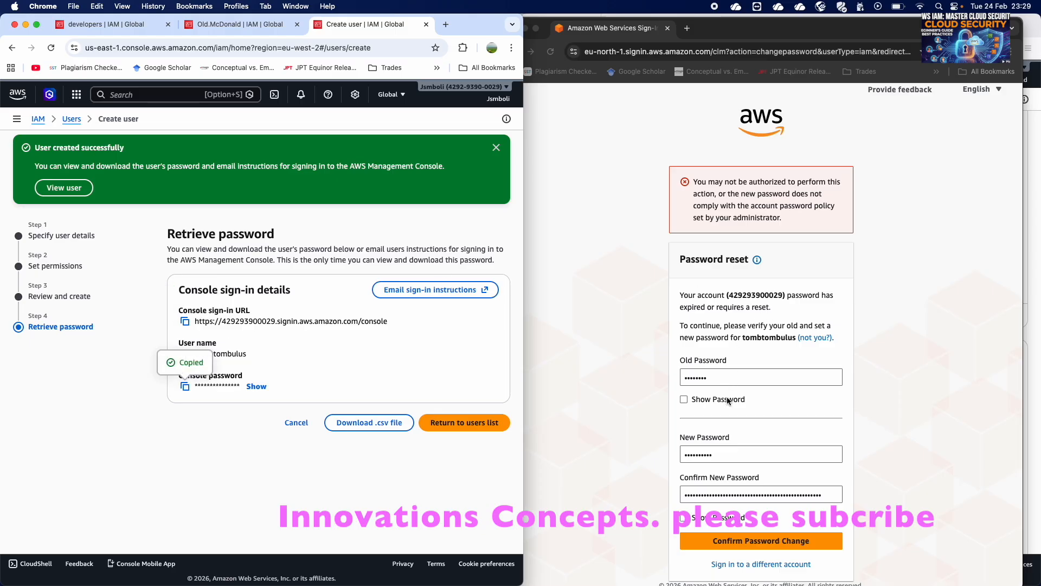
click(729, 454)
key(super+a)
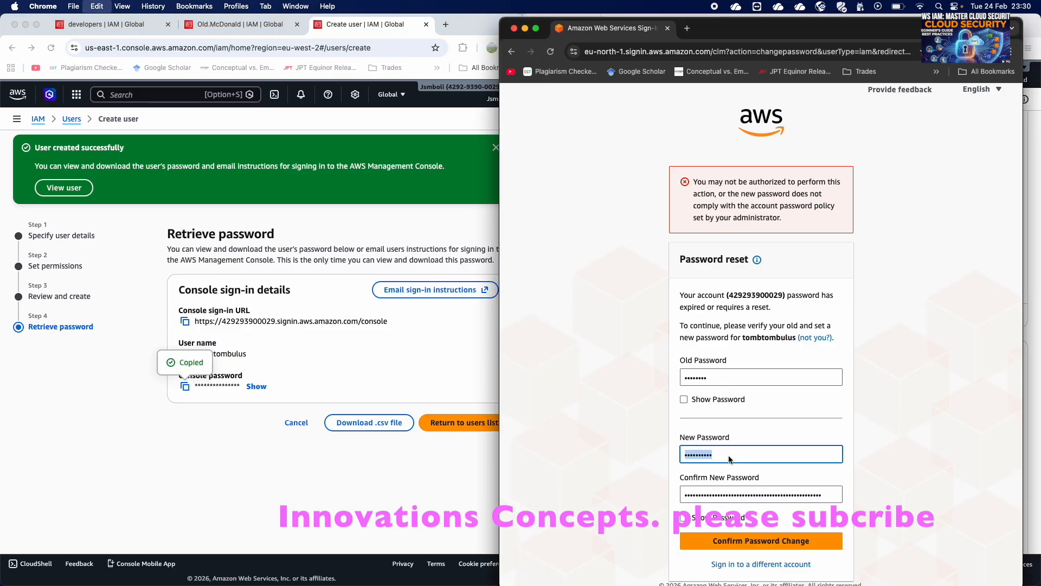
key(super+v)
click(719, 494)
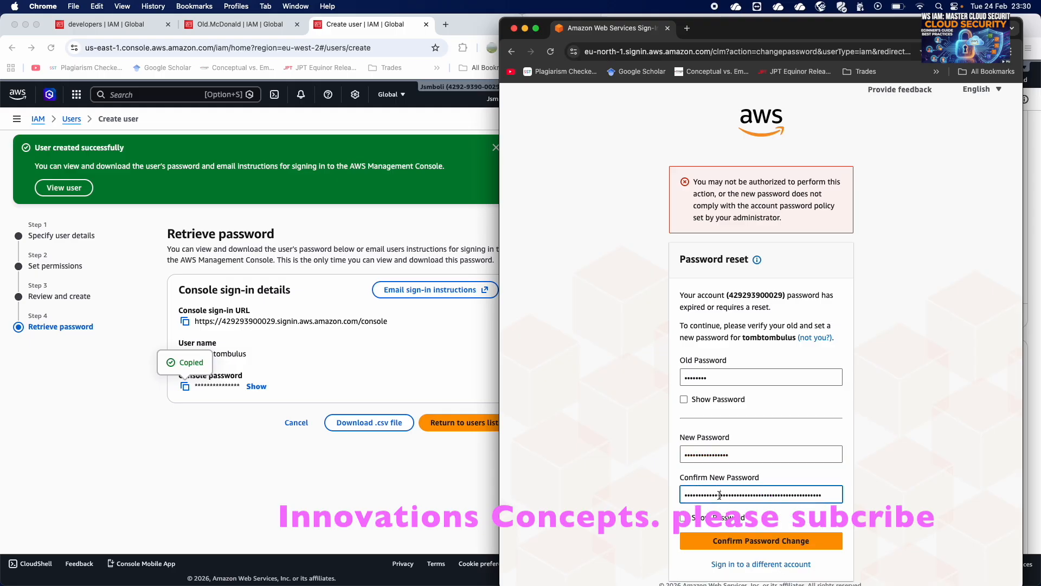
key(super+a)
key(super+v)
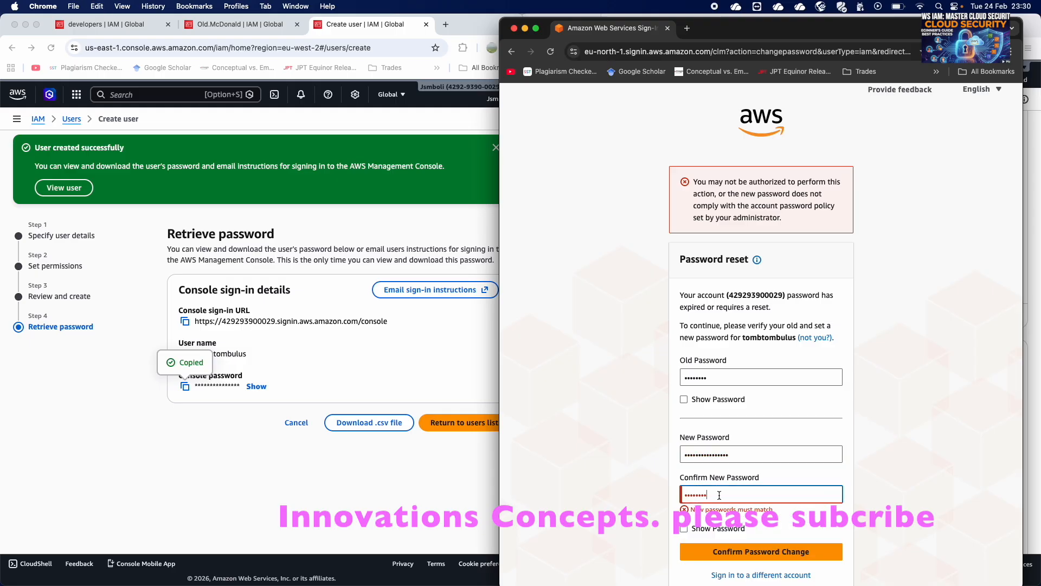
click(727, 541)
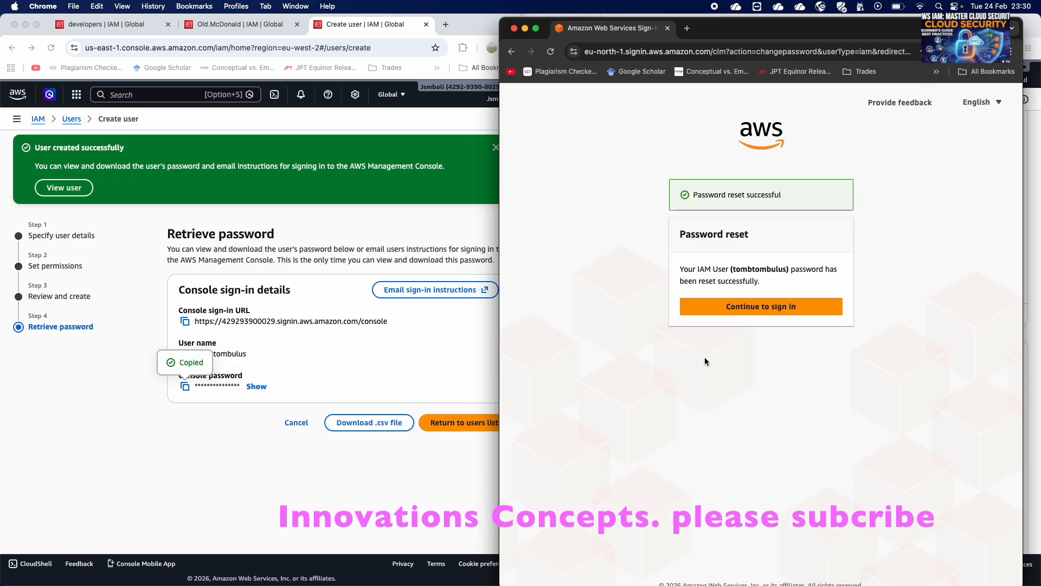
Step: Continue to the console as the new user, decline the optional cookies, and look through the Console Home widgets
click(759, 306)
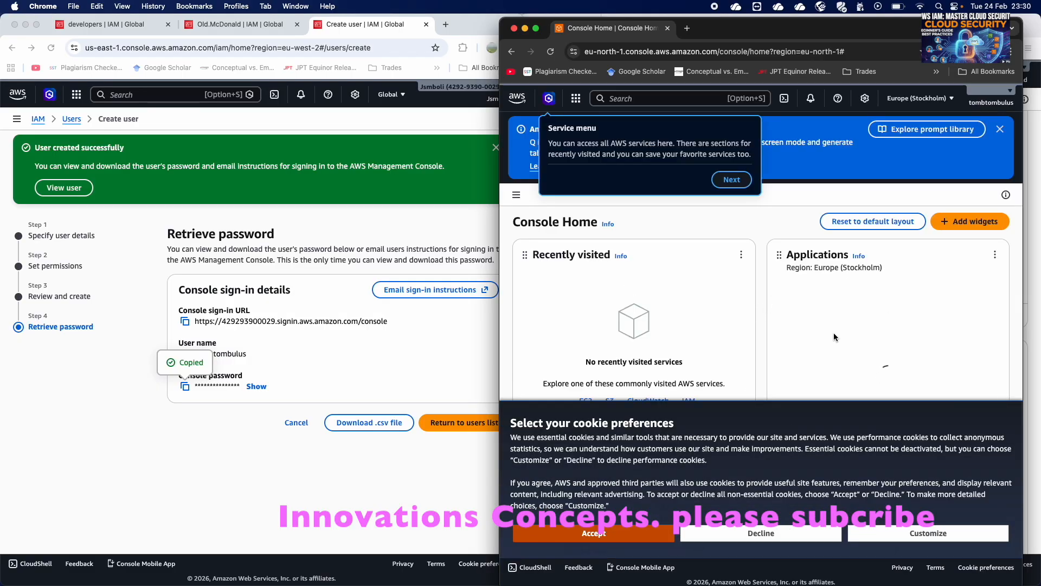
click(795, 539)
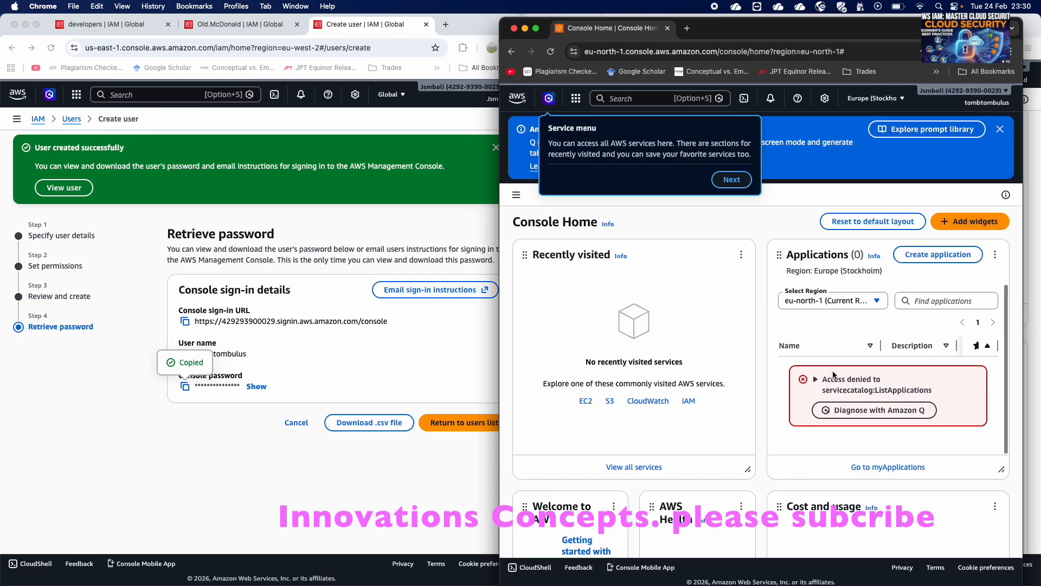
scroll(833, 374, down, 3)
scroll(833, 374, down, 5)
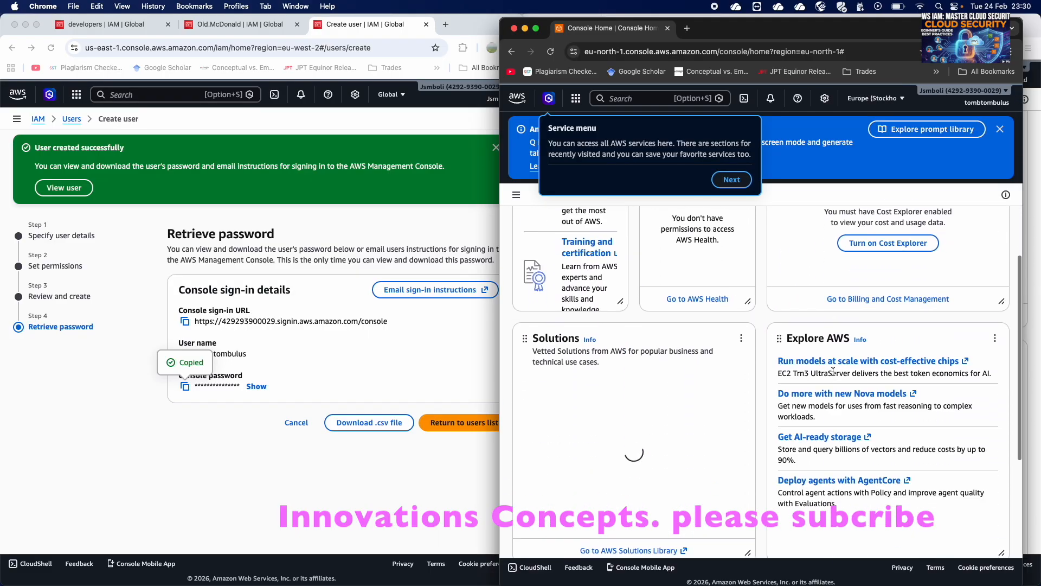
scroll(833, 374, up, 2)
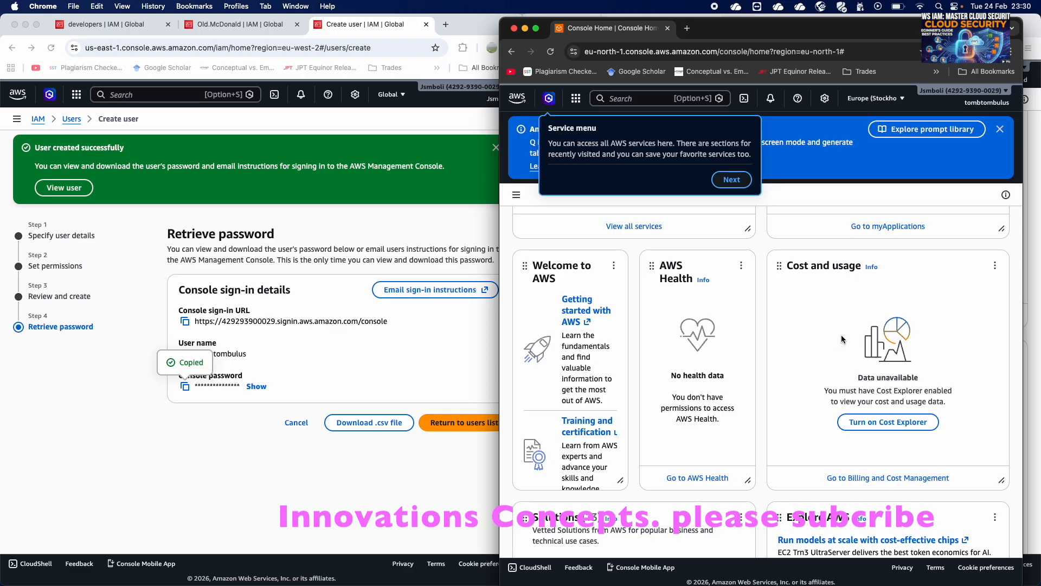
scroll(842, 334, up, 1)
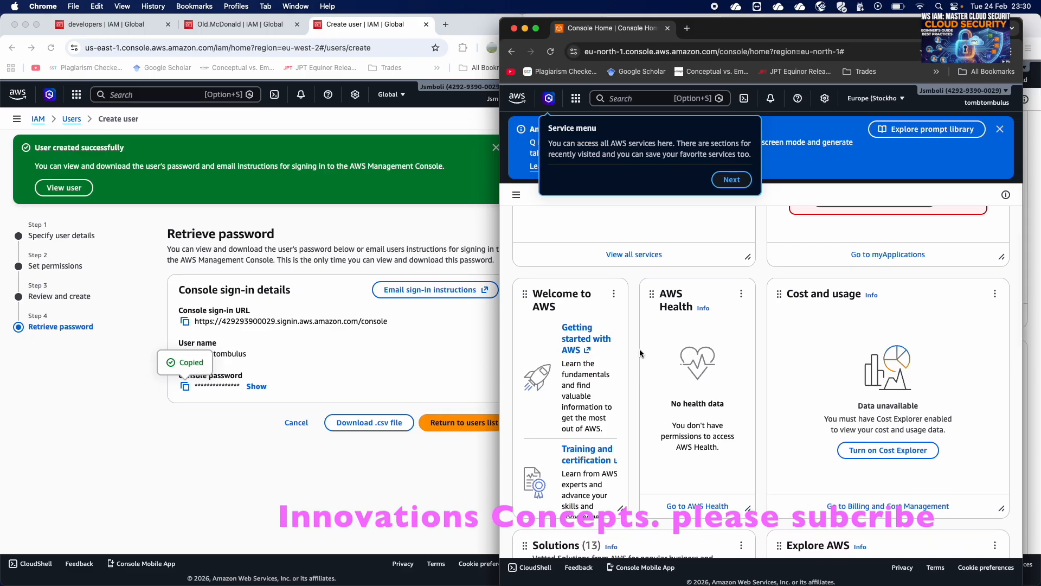
scroll(640, 349, up, 5)
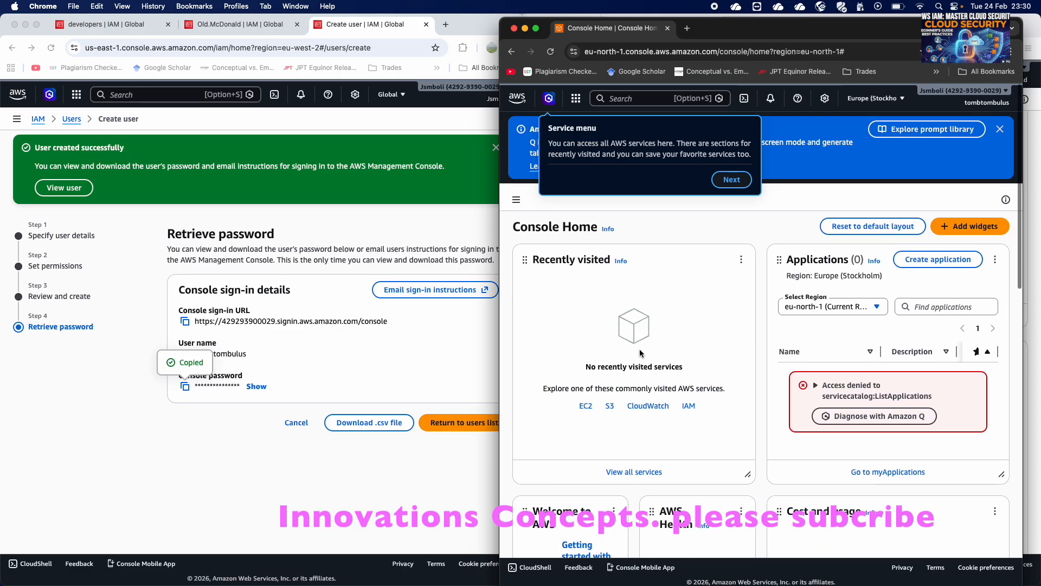
Step: Go through the console's introductory tips, try the account color feature, and close the billing page it opens
click(731, 179)
click(790, 195)
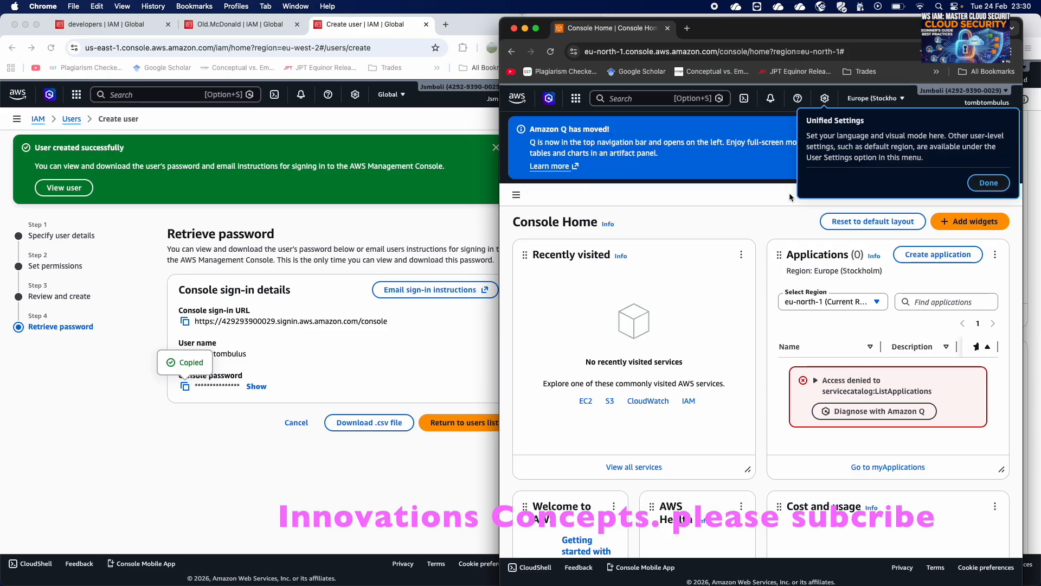
click(993, 184)
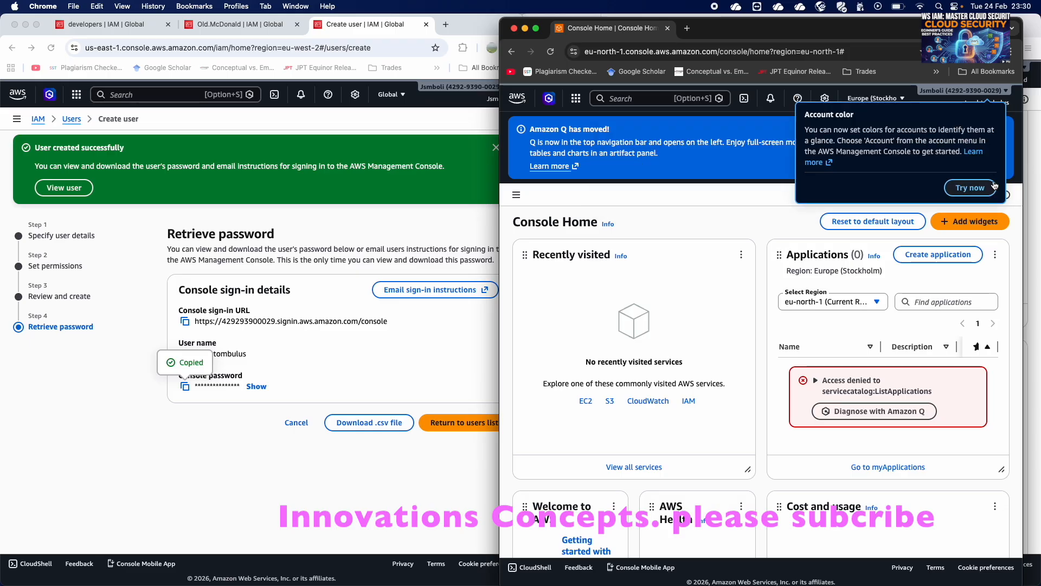
click(969, 188)
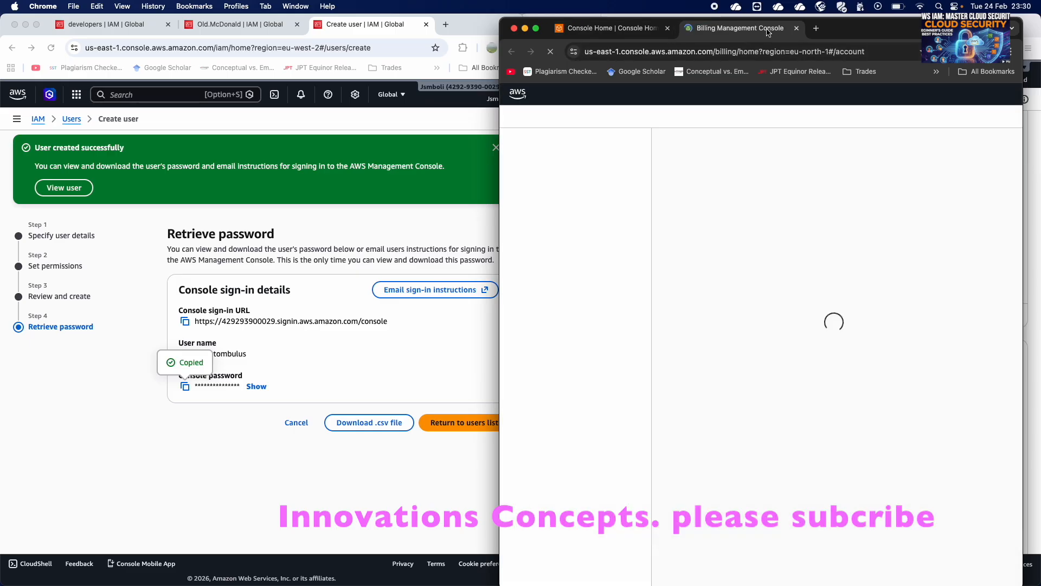
click(796, 30)
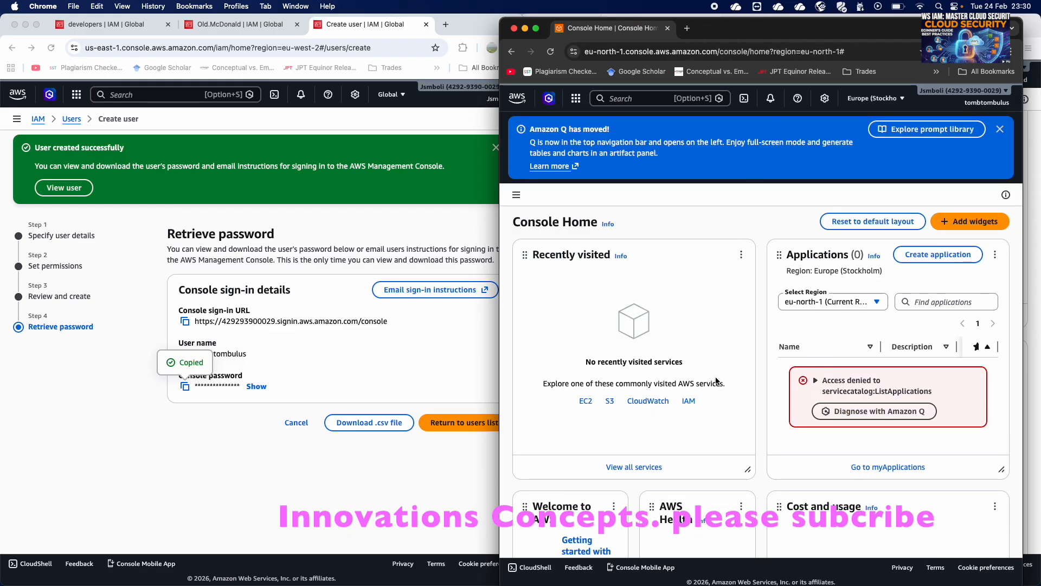
Step: Examine the Applications, AWS Health and Cost and usage widgets for what the project manager user can access
scroll(713, 374, down, 2)
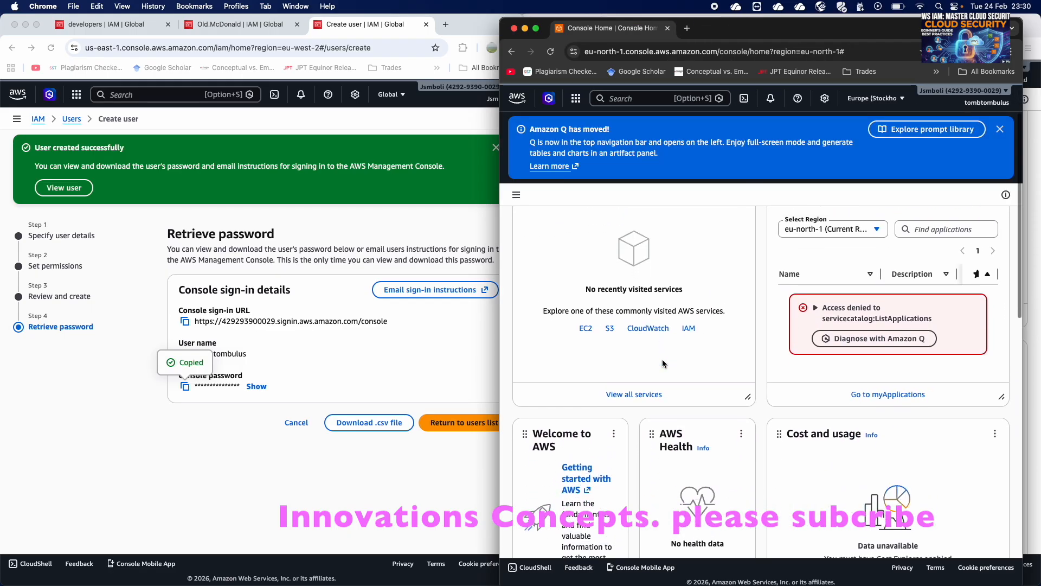
scroll(662, 363, down, 5)
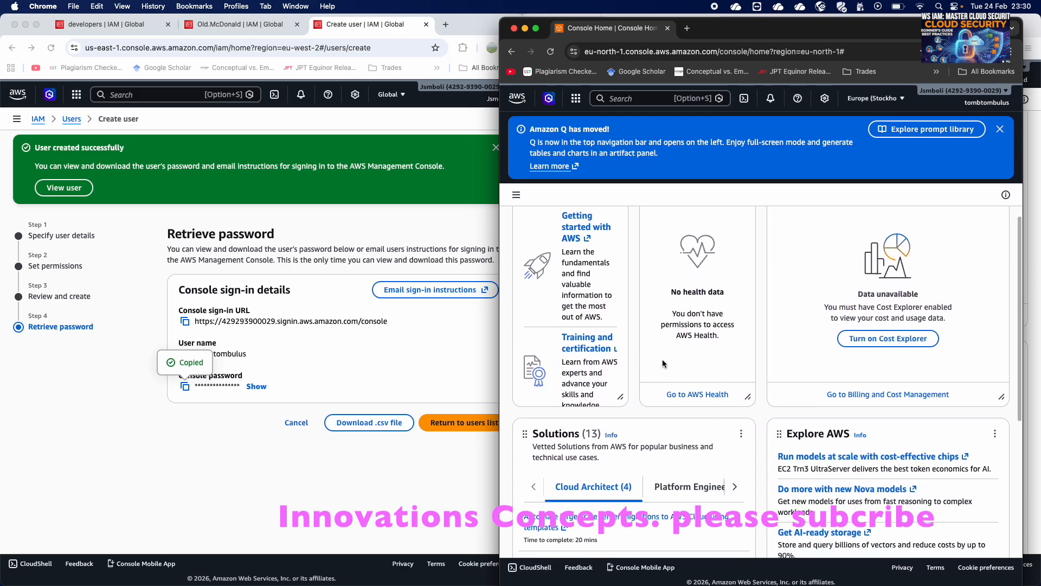
scroll(662, 362, up, 2)
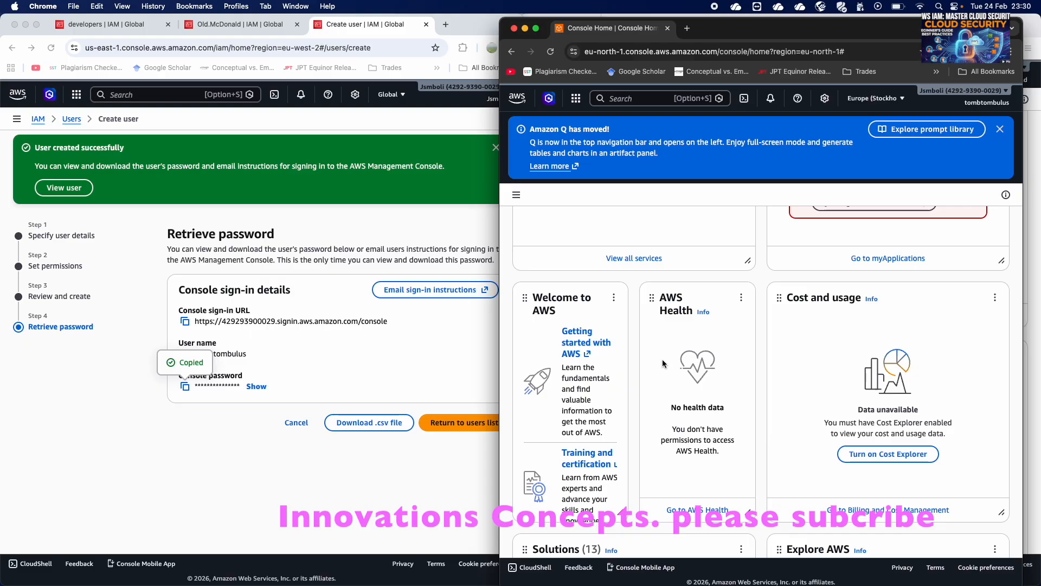
scroll(686, 312, up, 4)
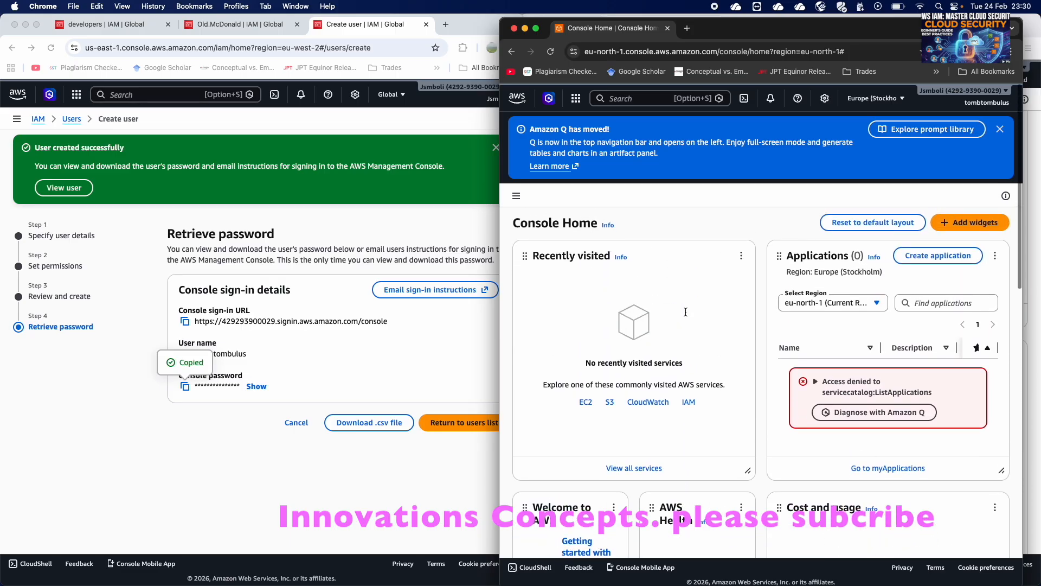